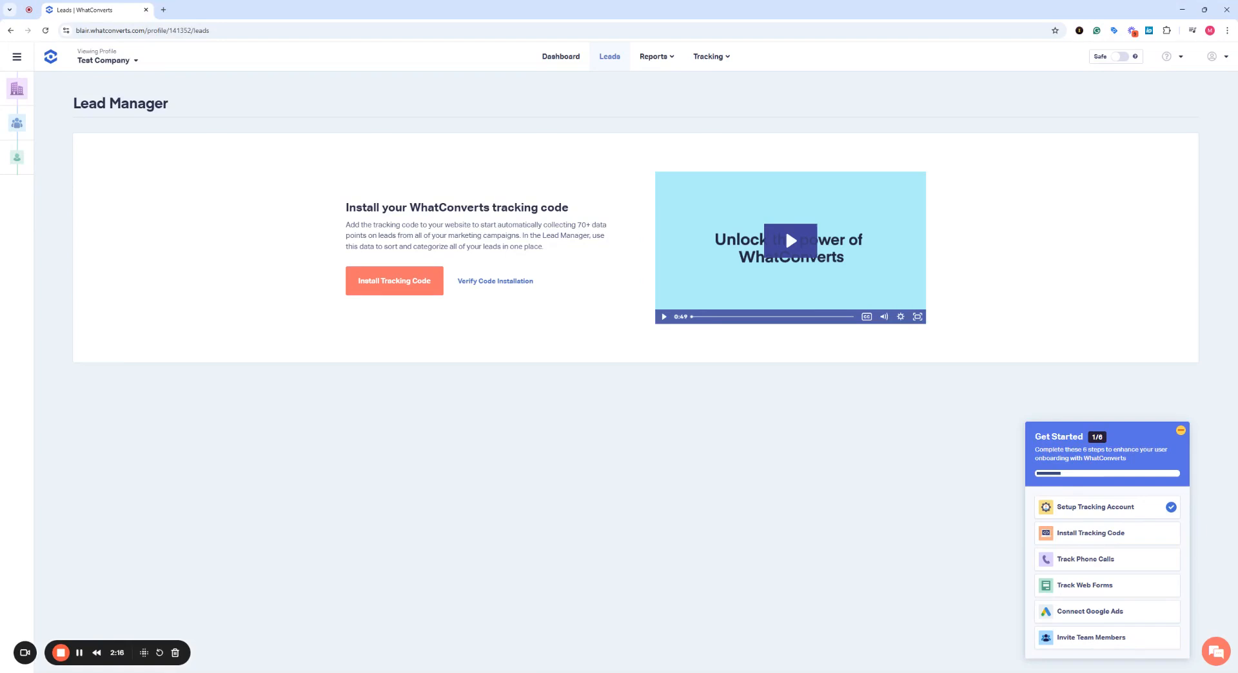
Start the tracking code installation from the Lead Manager.
left_click(394, 285)
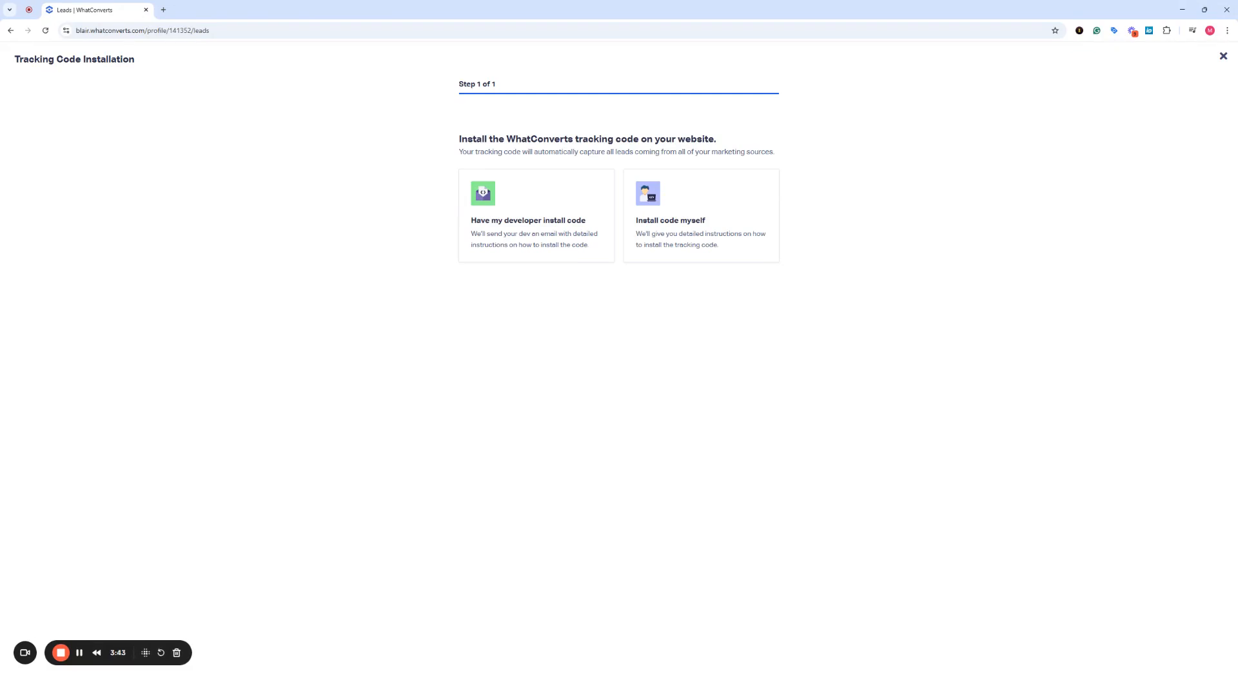
Choose to install the tracking code yourself rather than through a developer.
left_click(542, 256)
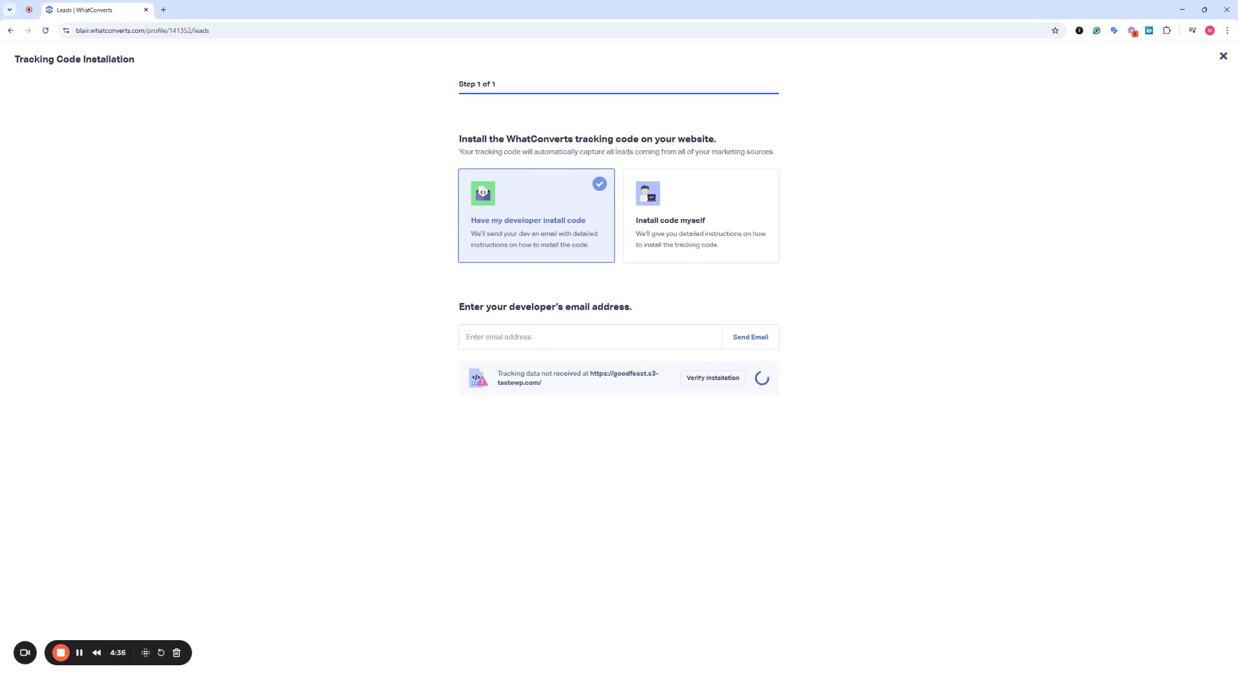
left_click(686, 253)
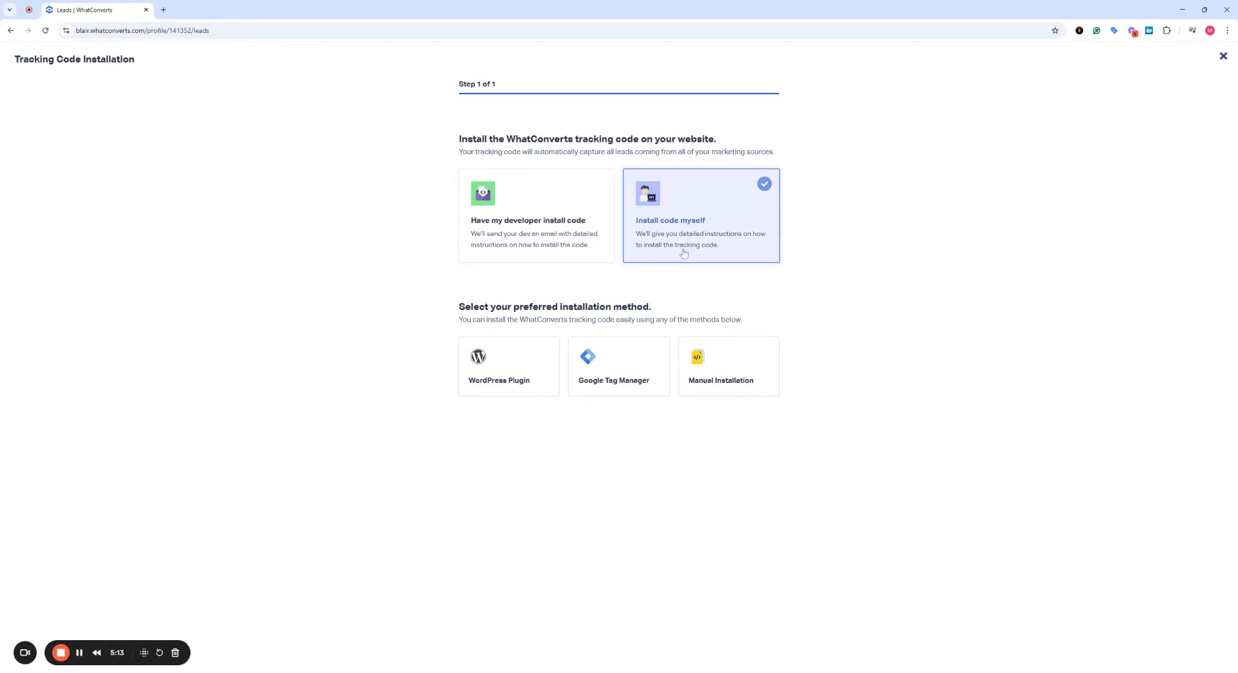
Pick Manual Installation over WordPress Plugin and Google Tag Manager, and verify the code on the website.
left_click(527, 367)
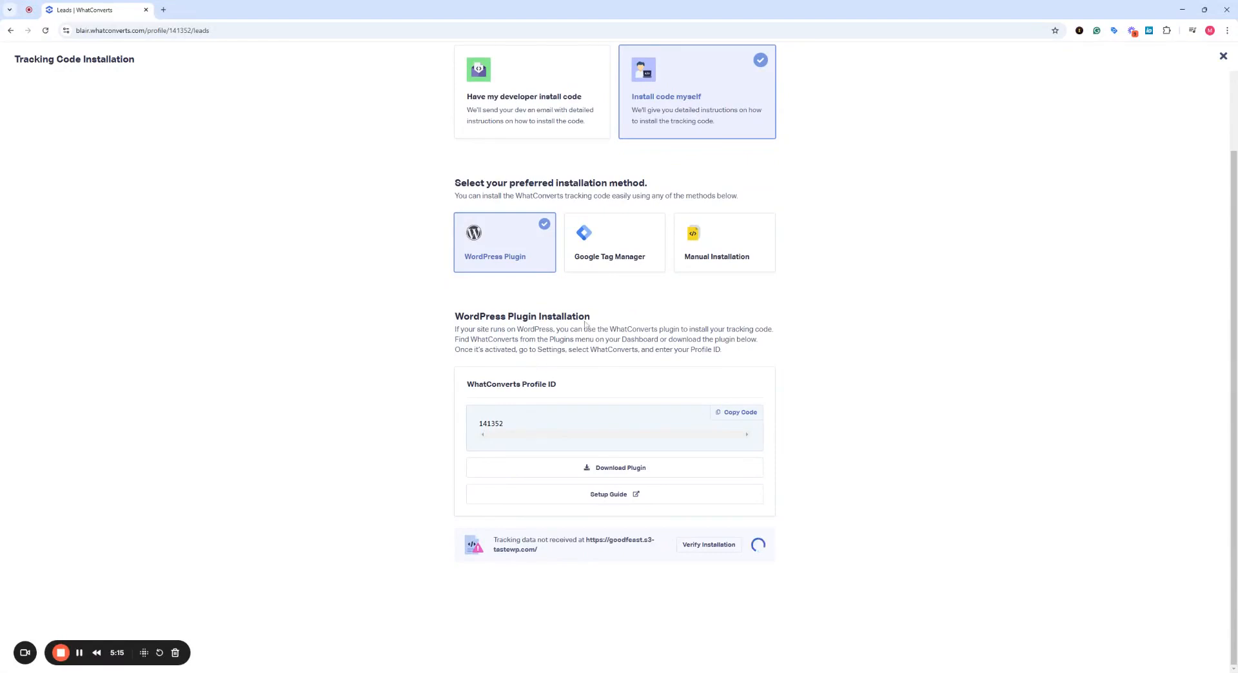
left_click(624, 262)
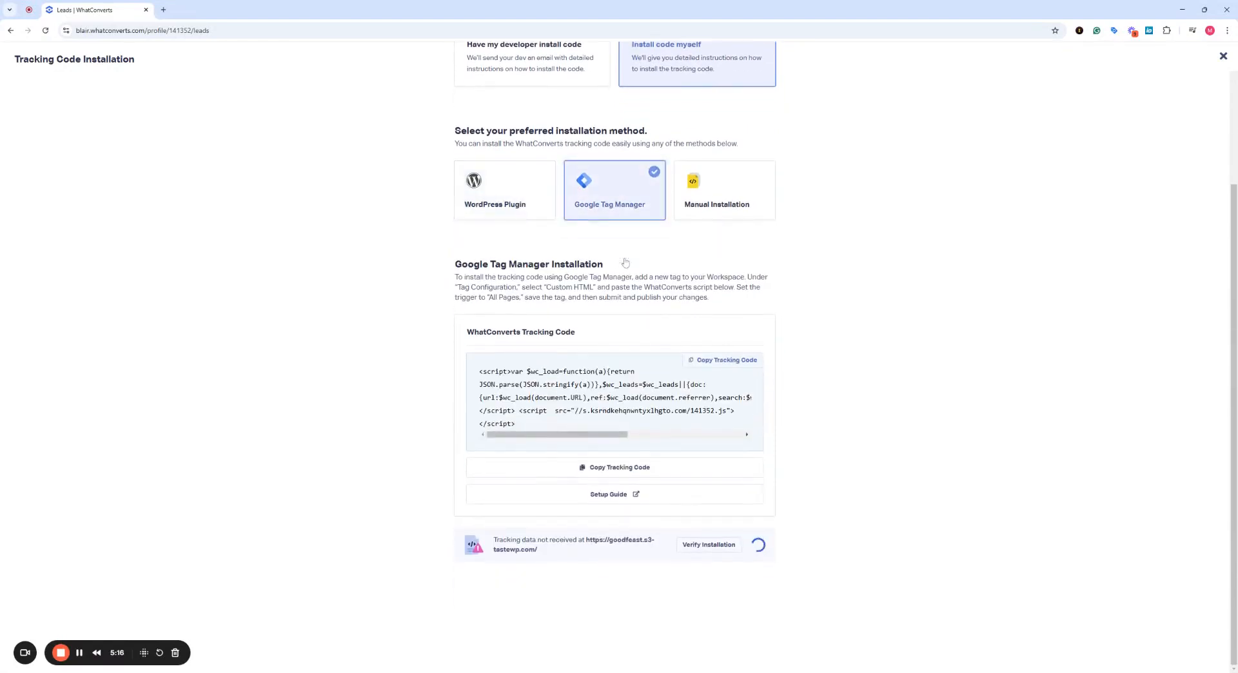
left_click(729, 211)
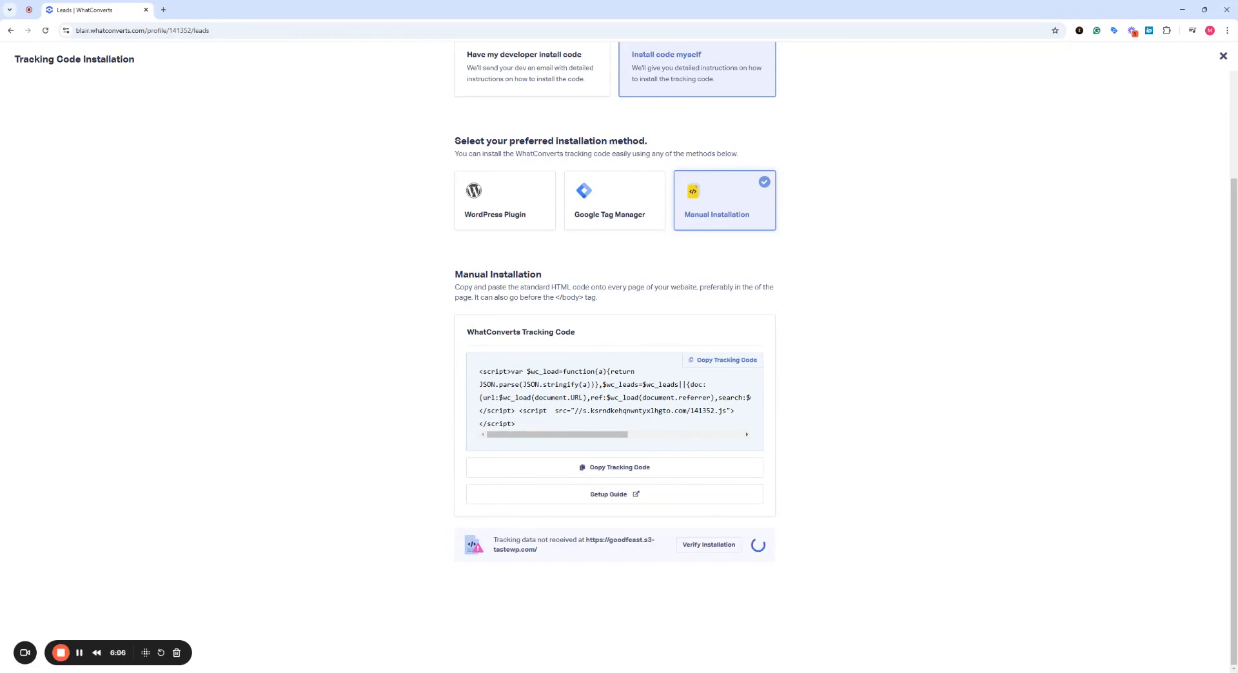
left_click(724, 545)
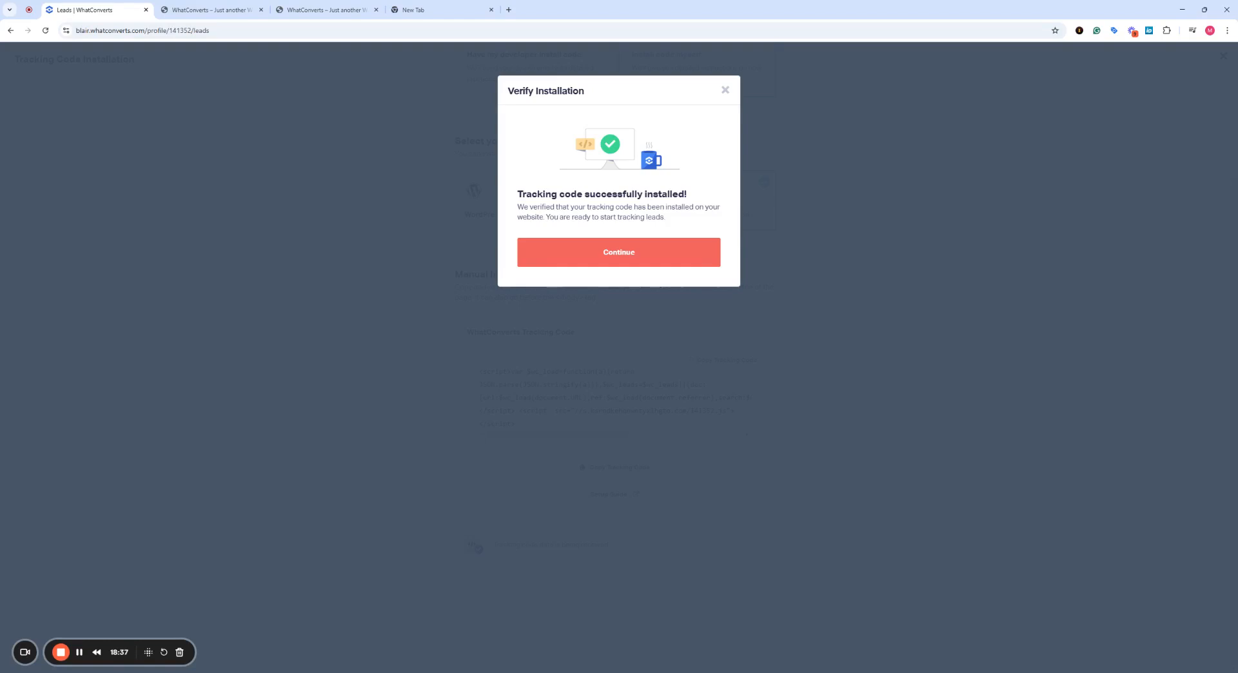
Dismiss the installation success message and close the tracking code wizard.
left_click(674, 255)
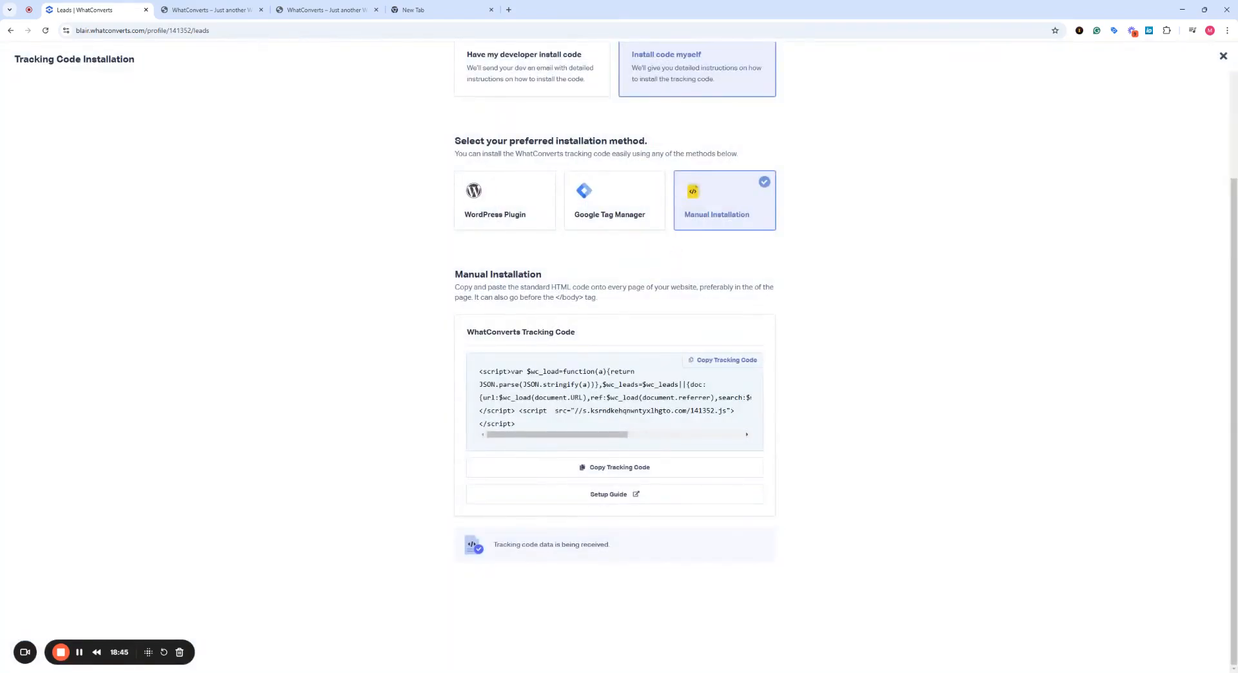
left_click(1222, 58)
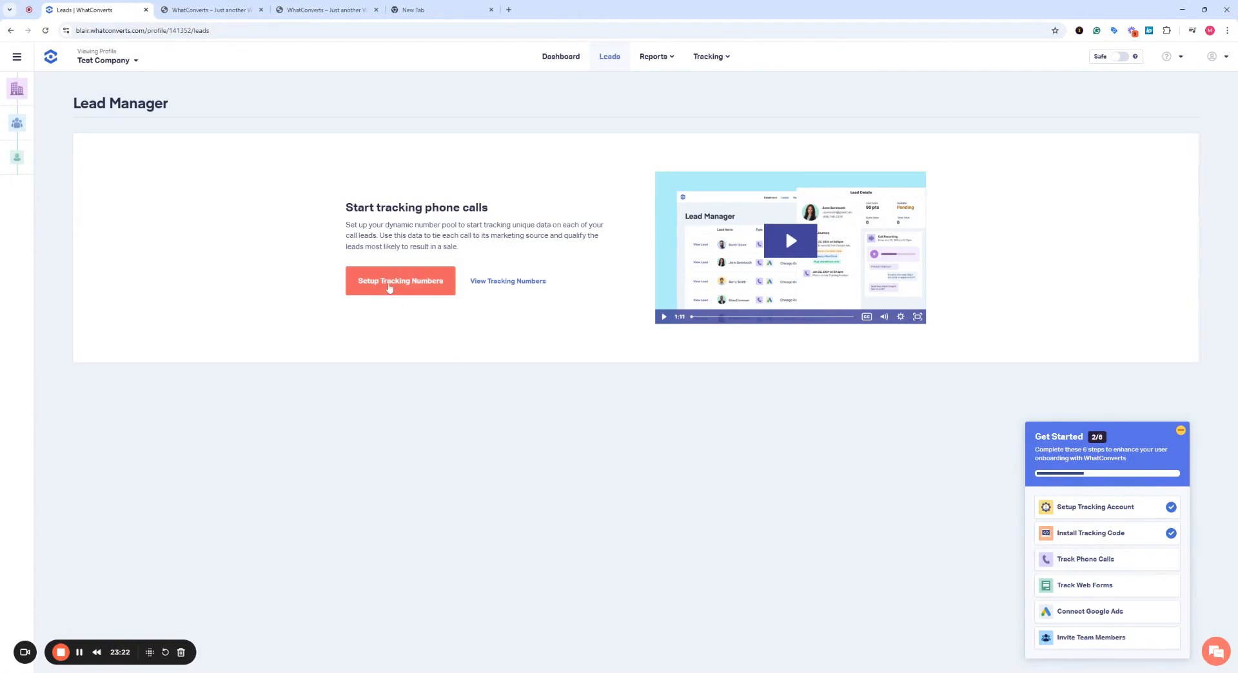
Set up local tracking numbers using the 512 / TX area code.
left_click(389, 287)
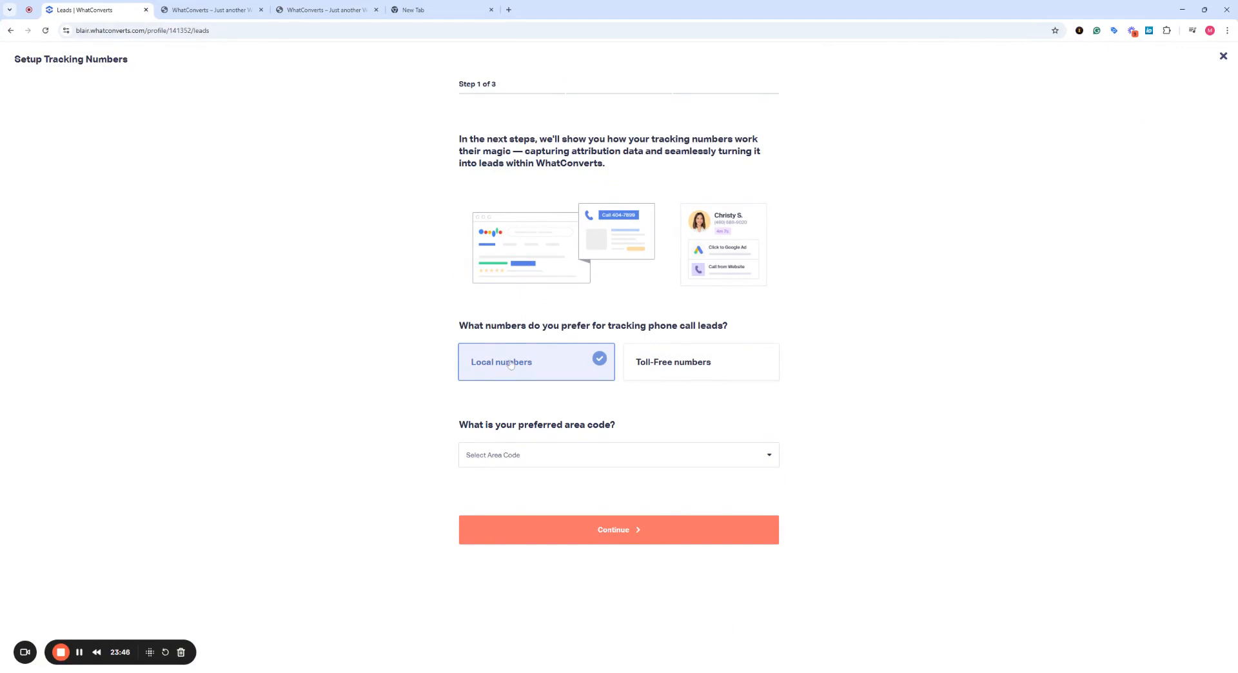
left_click(545, 453)
type("512")
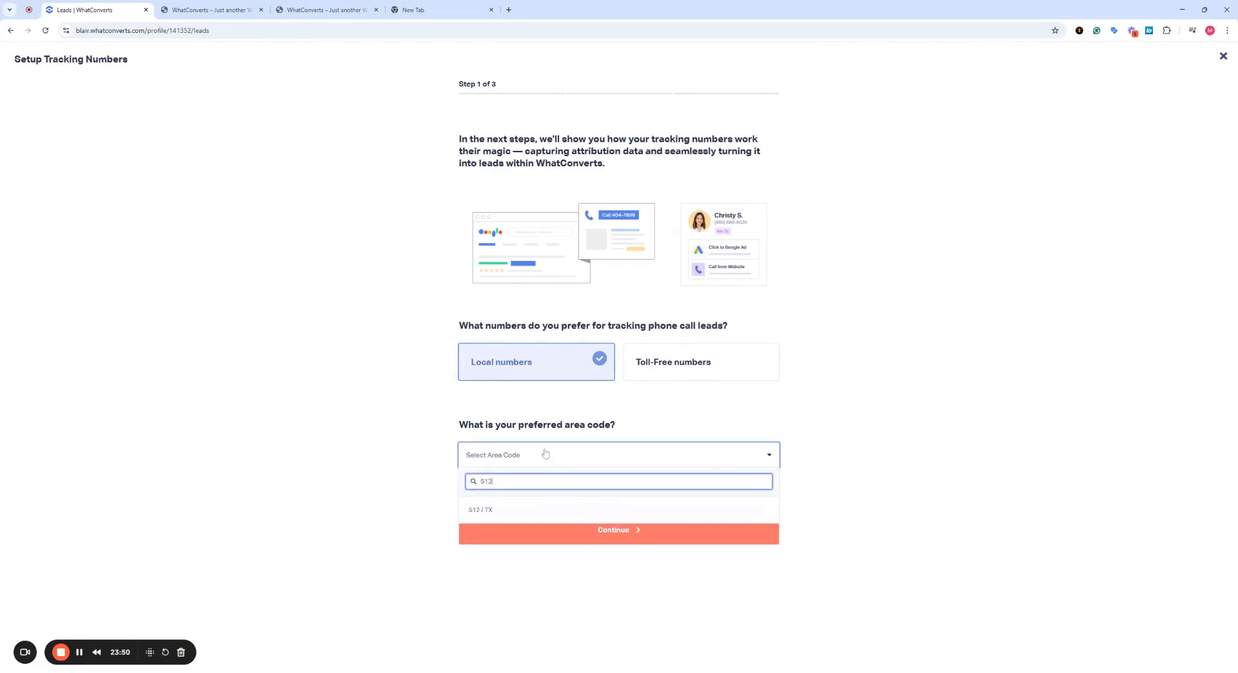
left_click(543, 510)
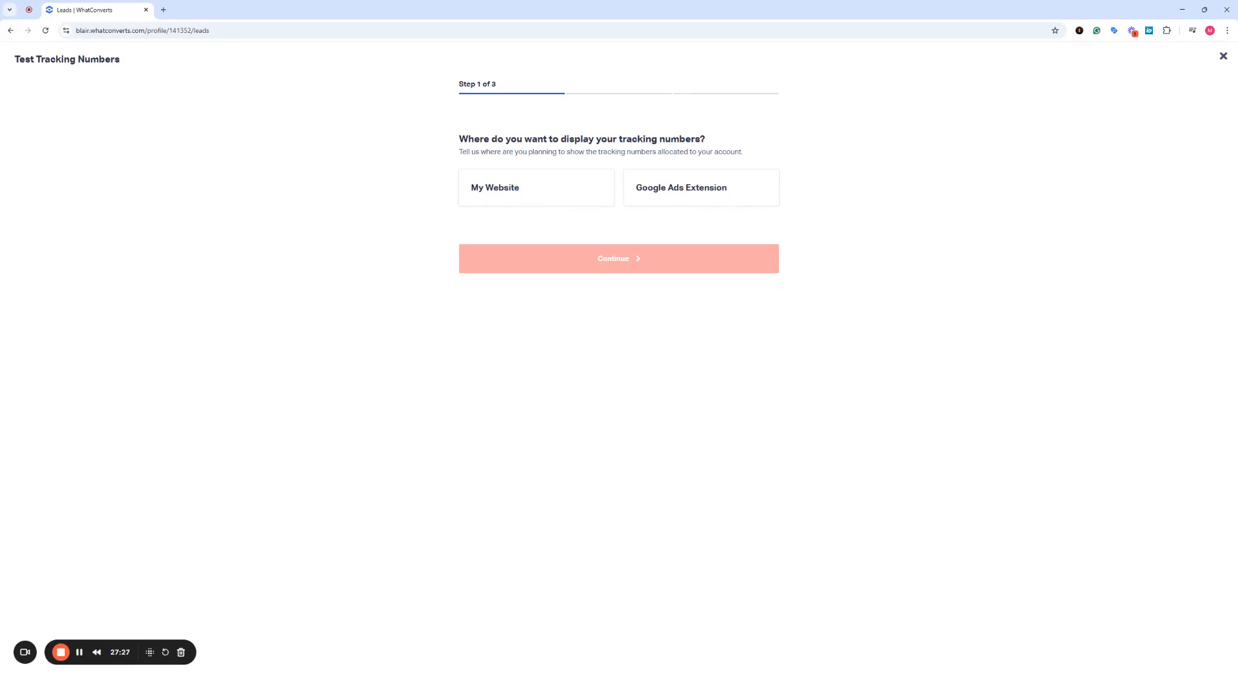
Test tracking numbers displayed on My Website, with Google Search as the traffic source.
left_click(548, 197)
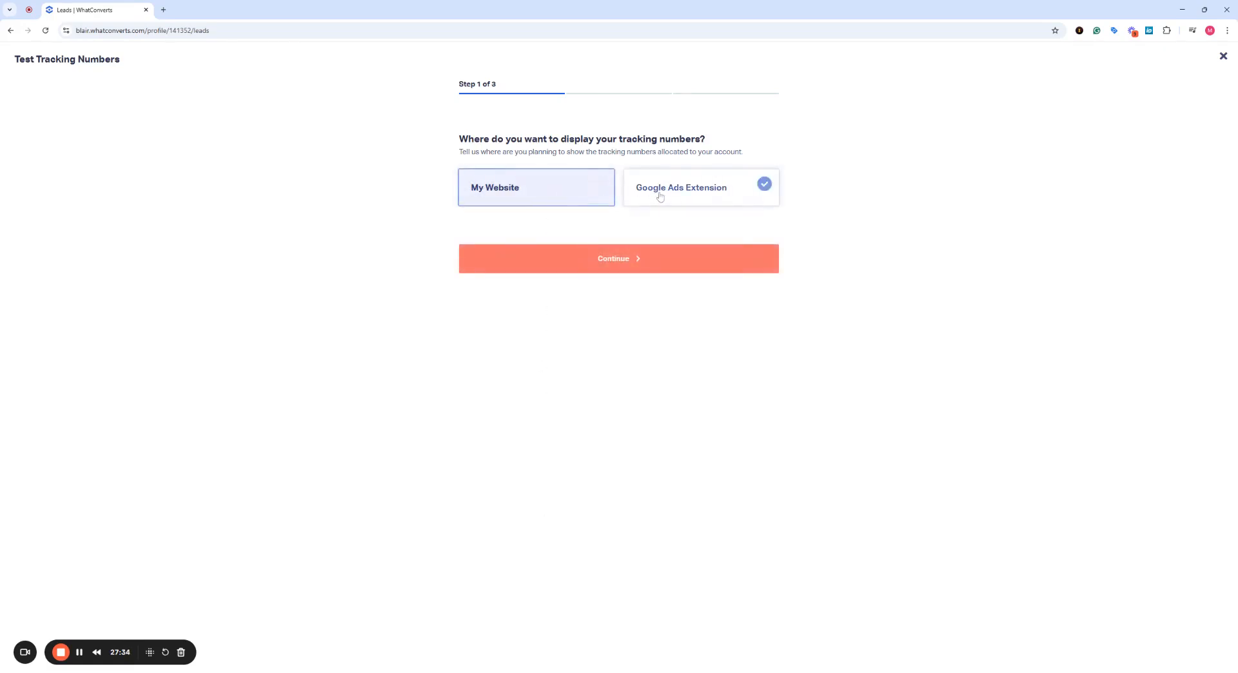
left_click(658, 195)
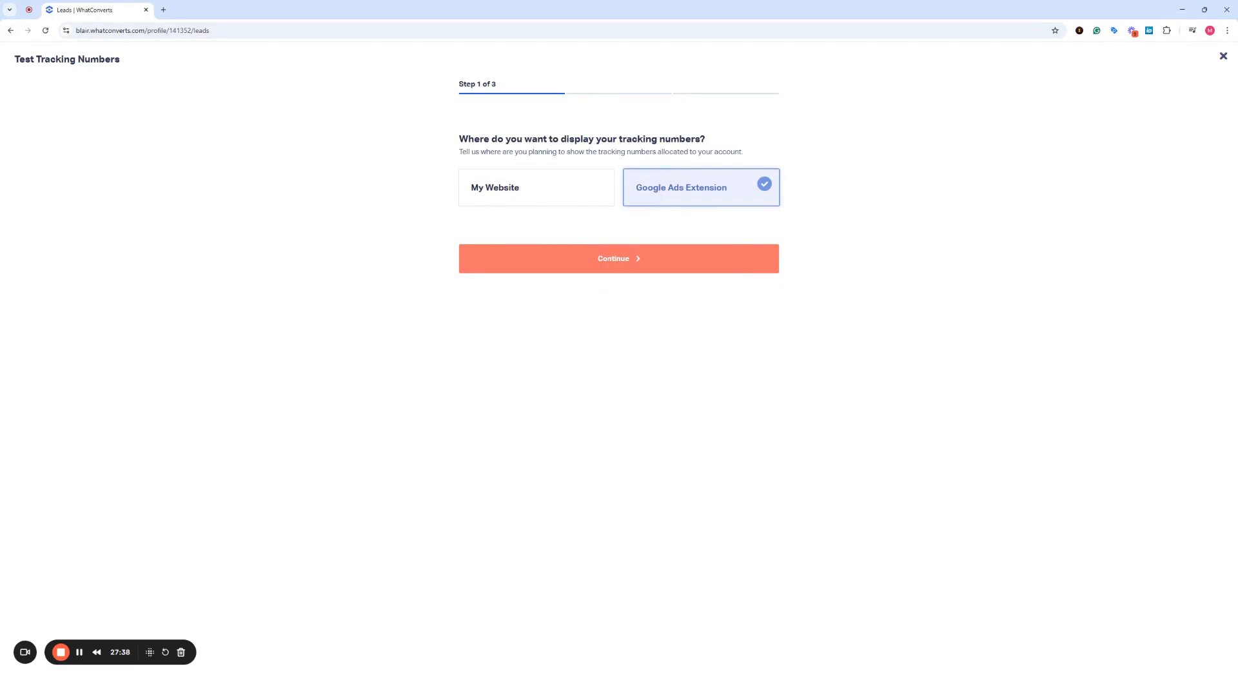
left_click(563, 192)
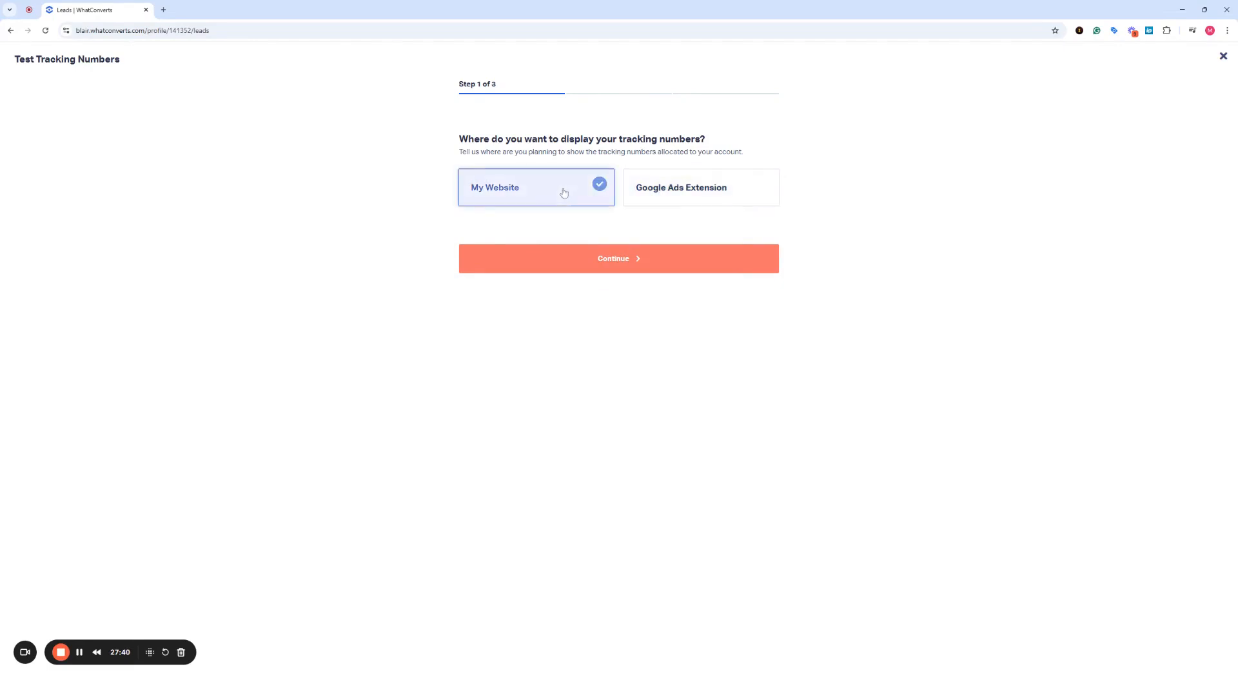
left_click(566, 264)
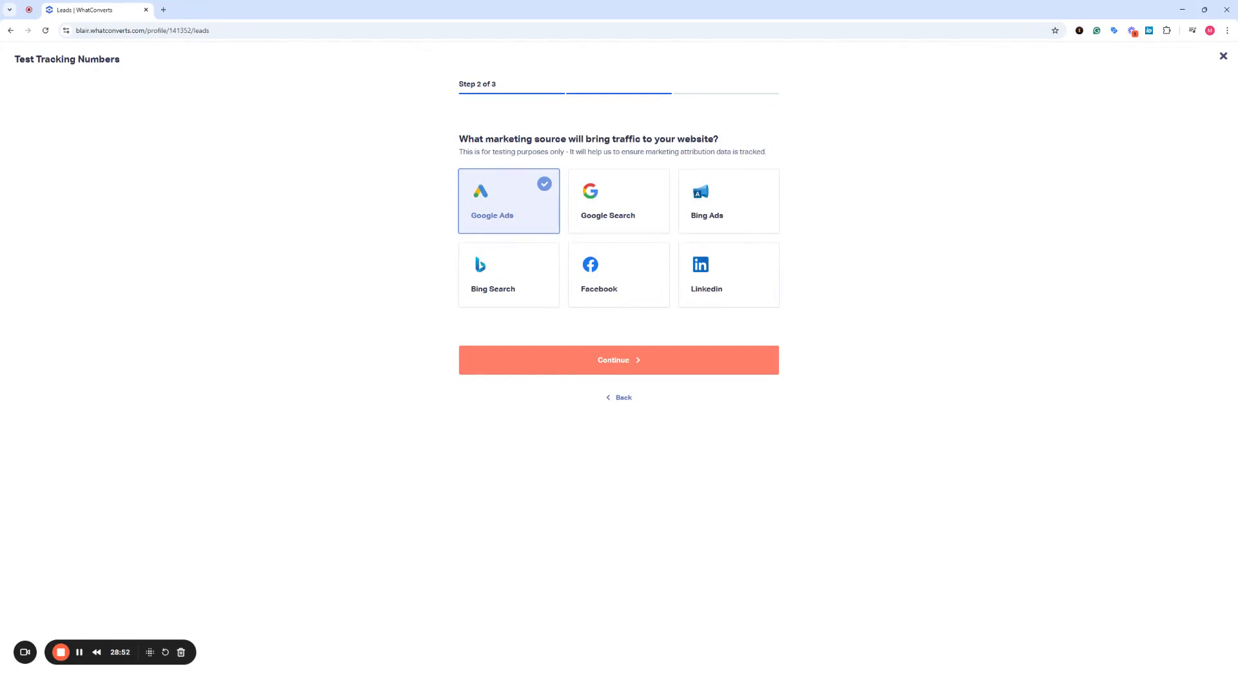
left_click(585, 226)
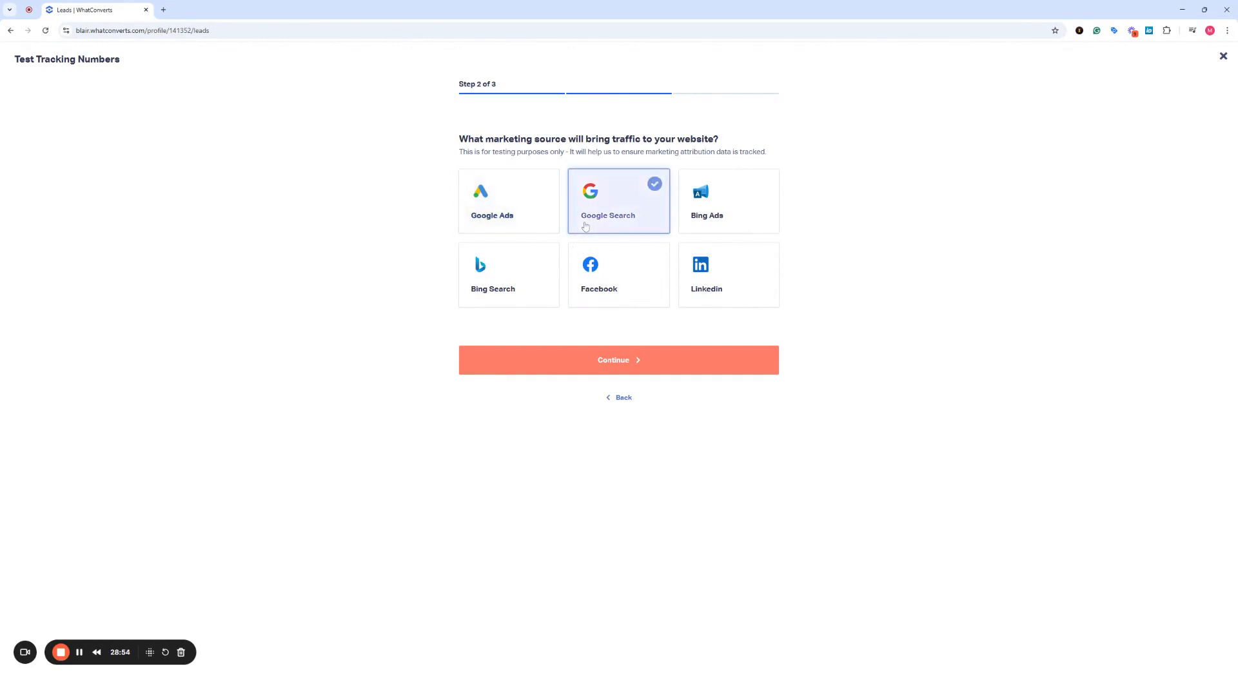
left_click(582, 365)
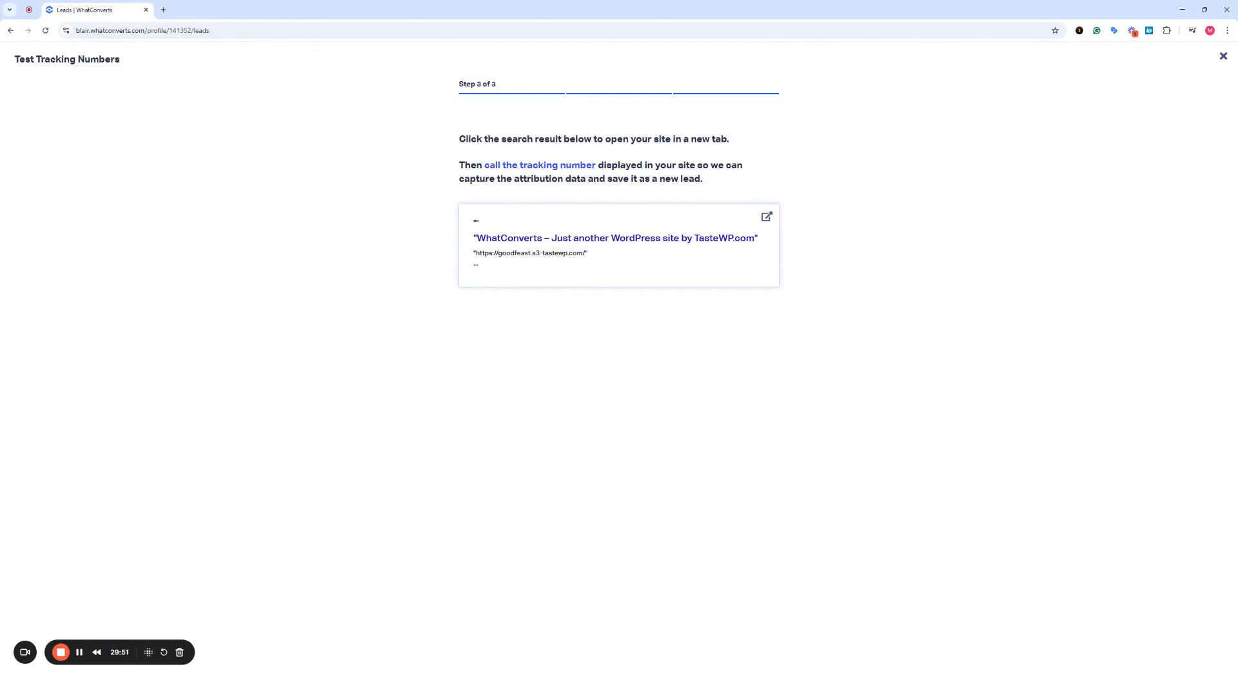
Open the demo site from the test search result, then return to the WhatConverts tab.
left_click(572, 261)
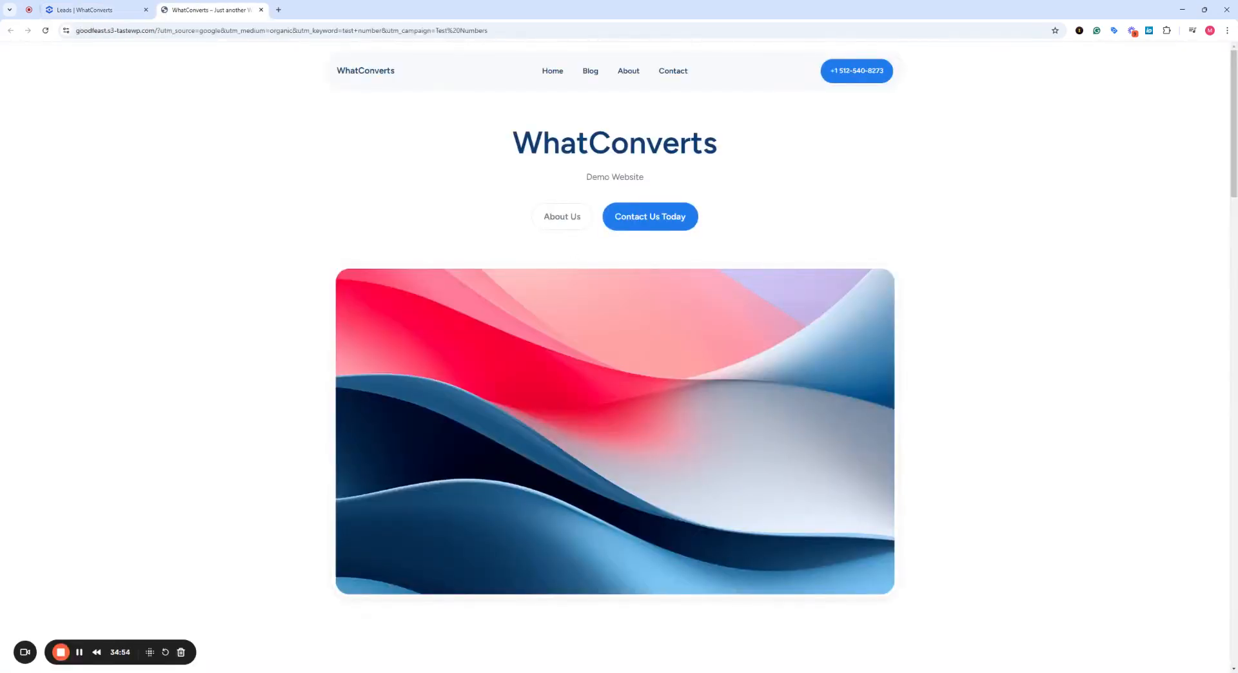
left_click(109, 9)
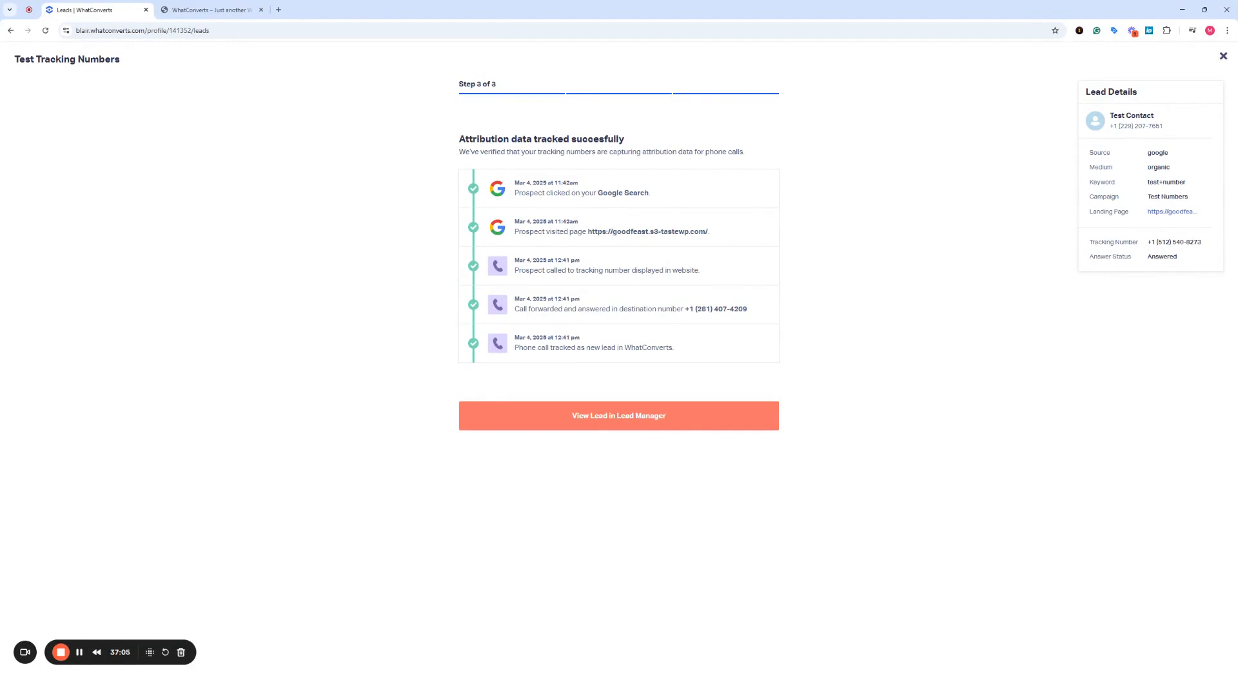
View the tracked test call lead in the Lead Manager.
left_click(526, 414)
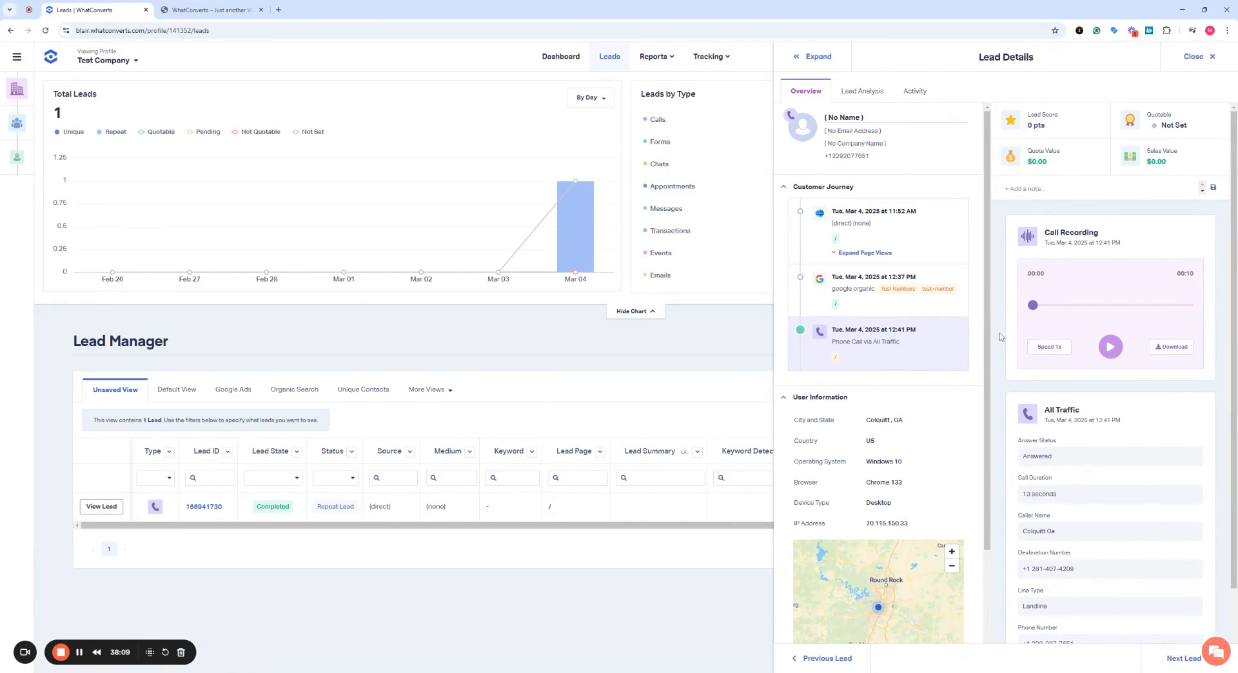
Close the lead details and reopen the Get Started onboarding checklist.
scroll(1000, 336, "down", 2)
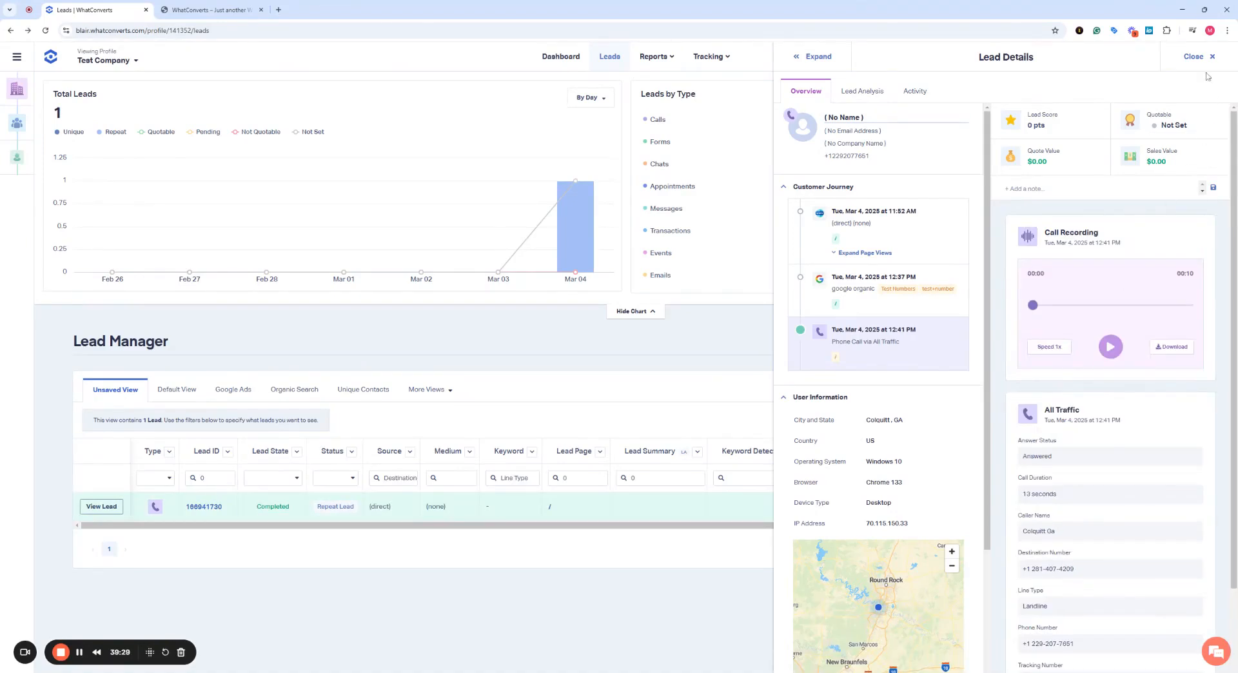
left_click(1194, 56)
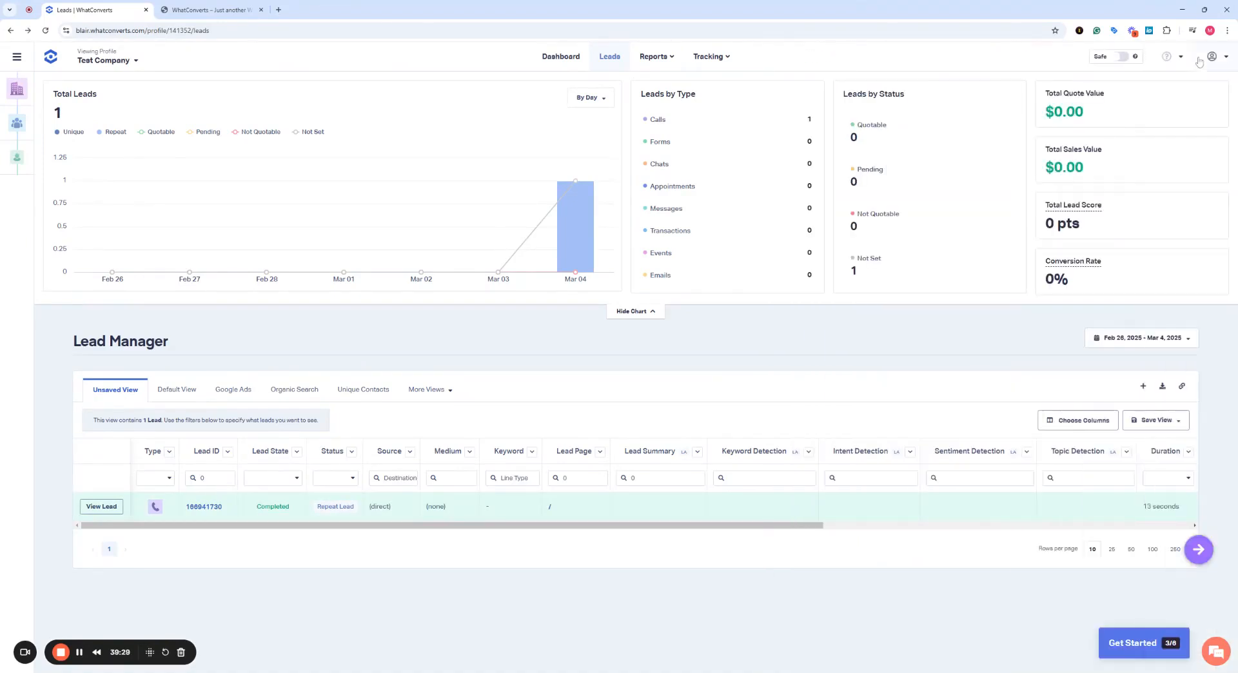
left_click(1131, 641)
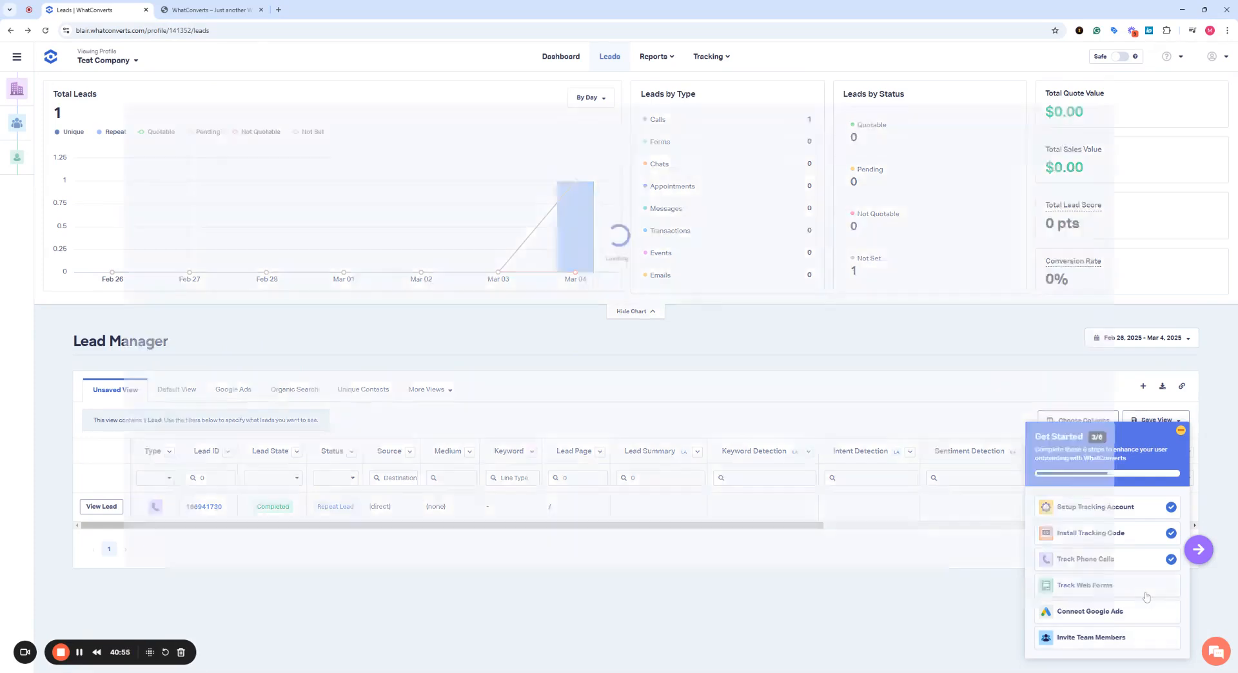
Start the web form test for wpforms-form-11 with Google Ads as the traffic source.
left_click(1146, 596)
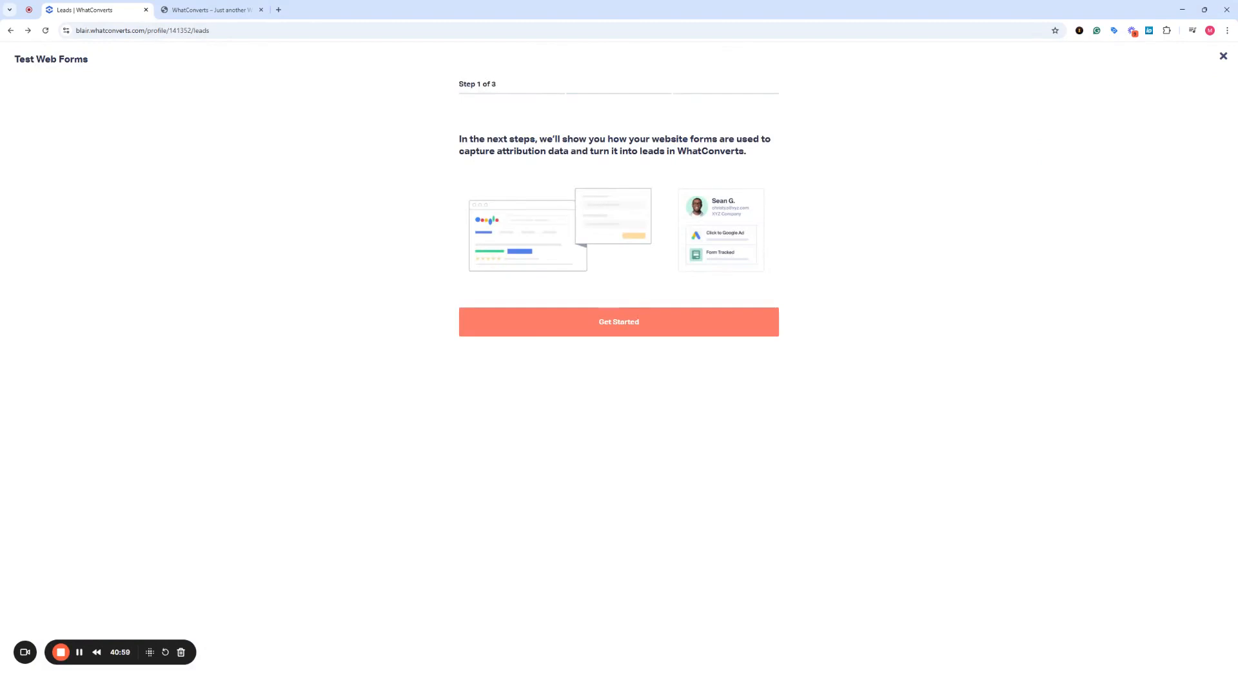
left_click(538, 330)
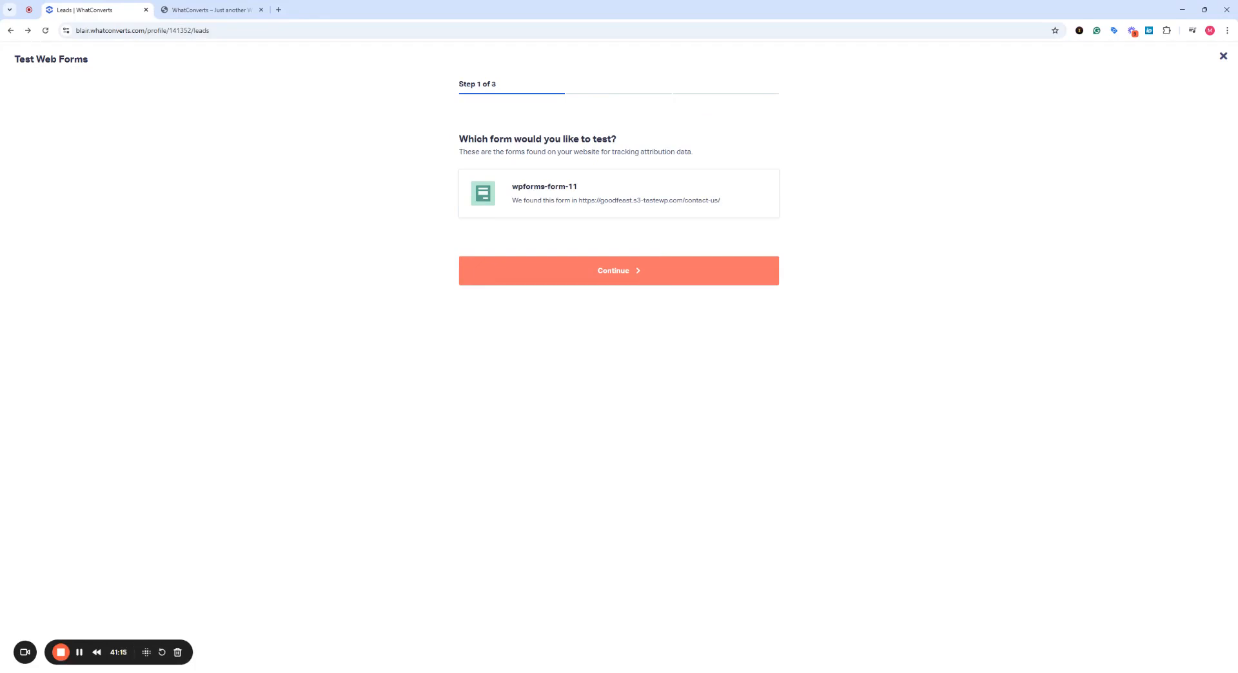
left_click(528, 194)
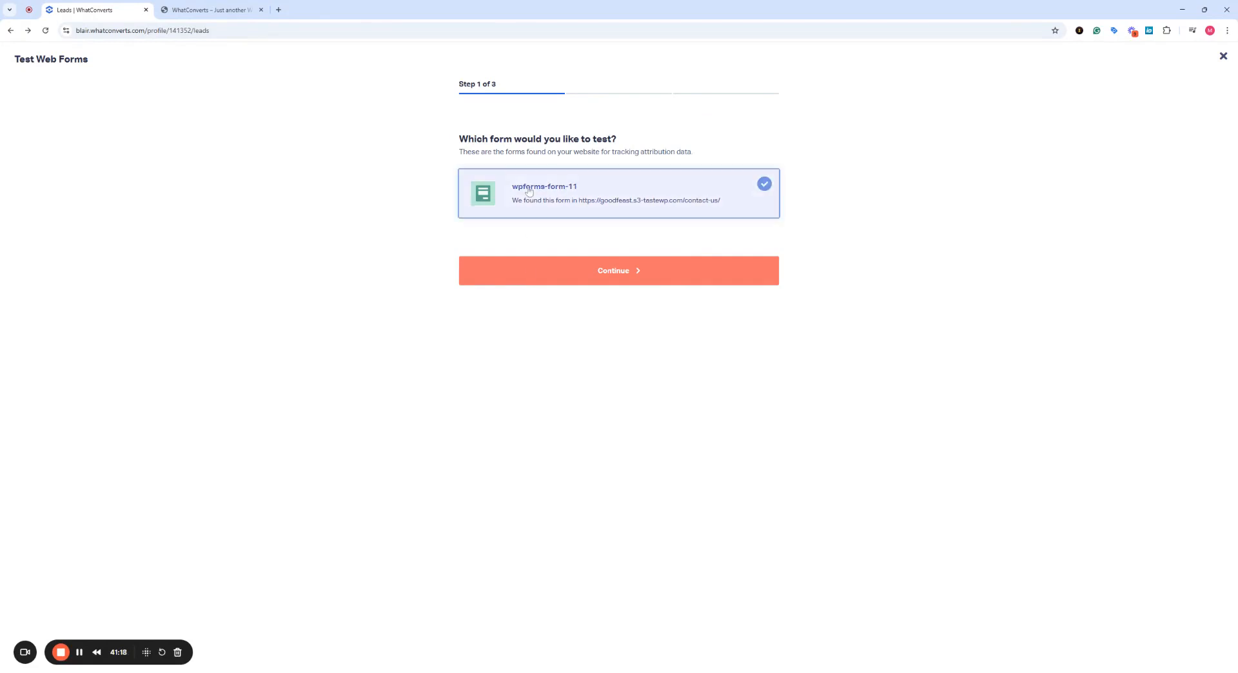
left_click(528, 276)
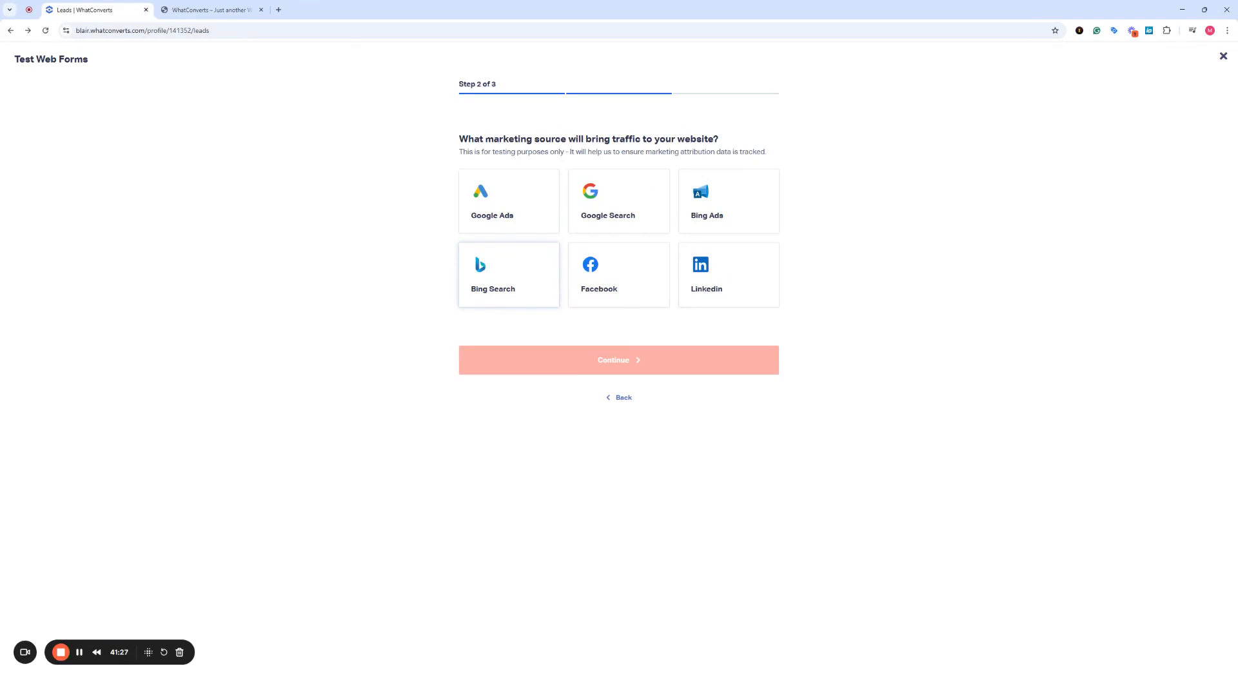
left_click(527, 227)
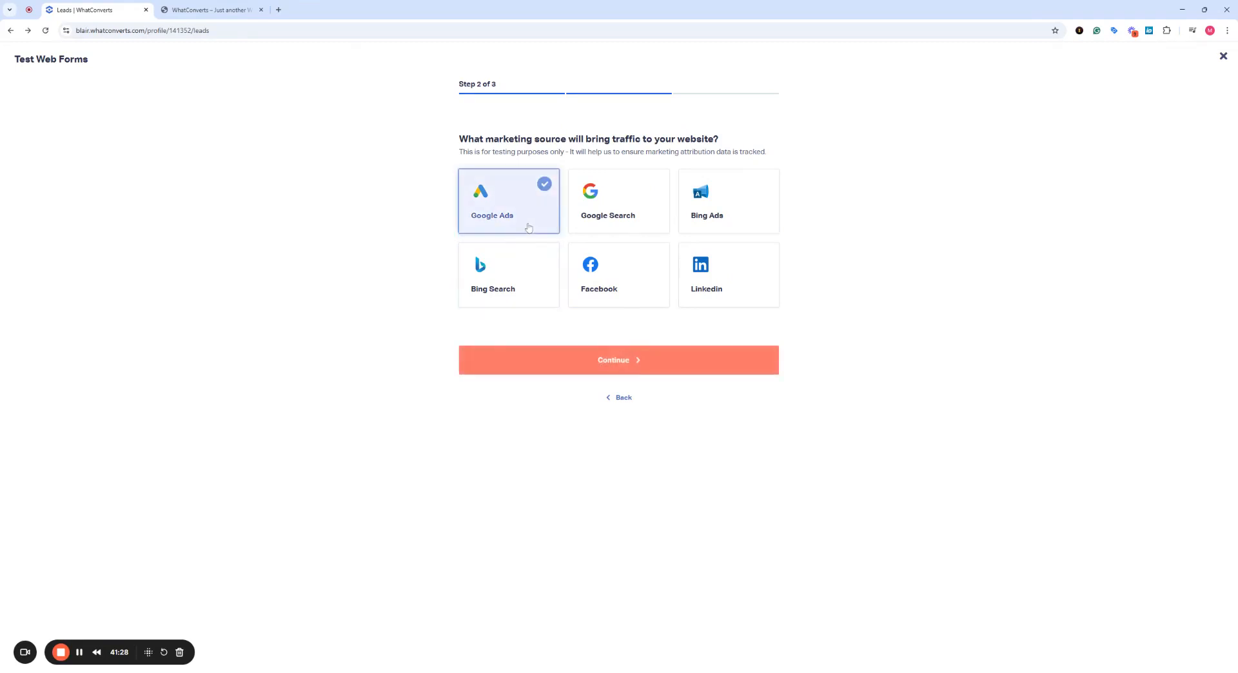
left_click(547, 366)
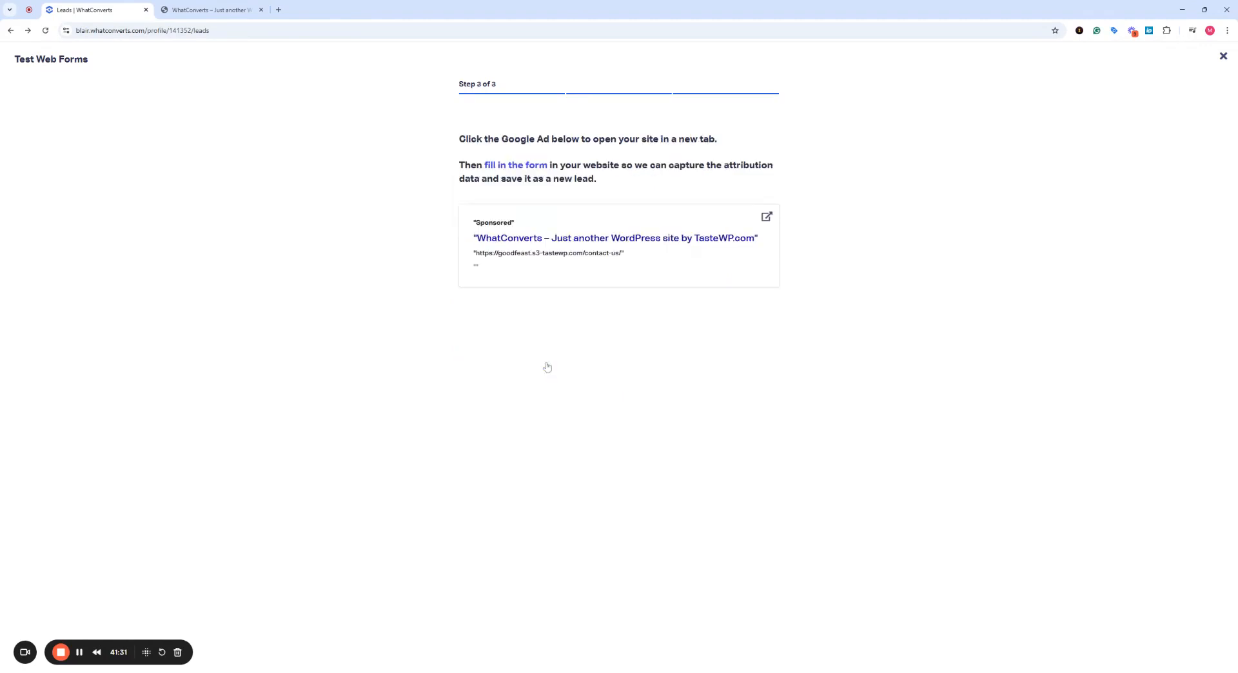
From the sample ad, submit the Contact Us form with a test name, e-mail and 'This is a test'.
left_click(564, 239)
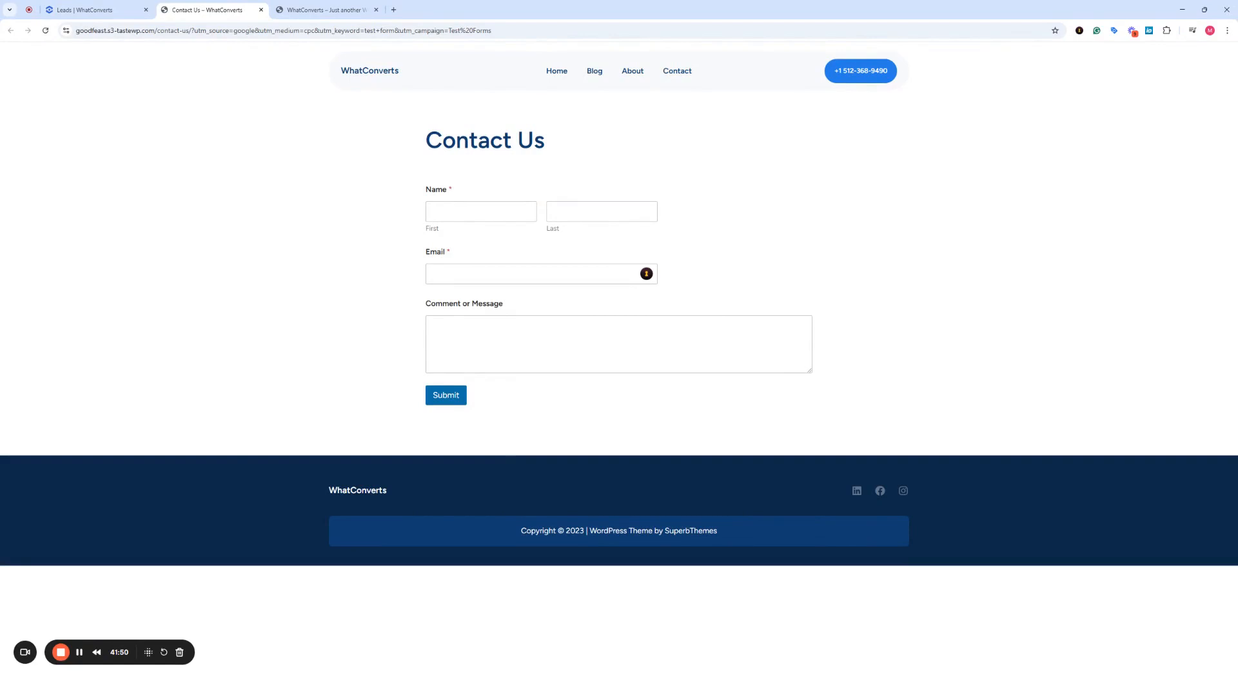
left_click(480, 211)
type("Max")
key("Tab")
type("Test")
key("Tab")
key("Tab")
type("This is a test")
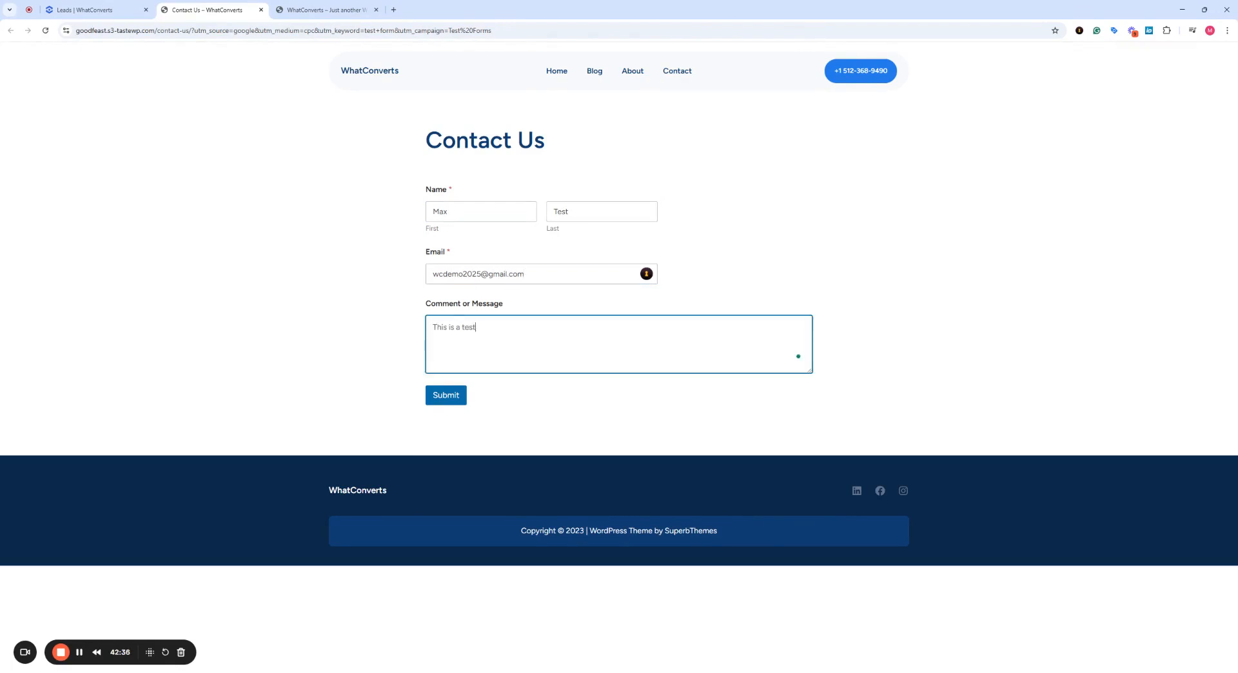
left_click(451, 396)
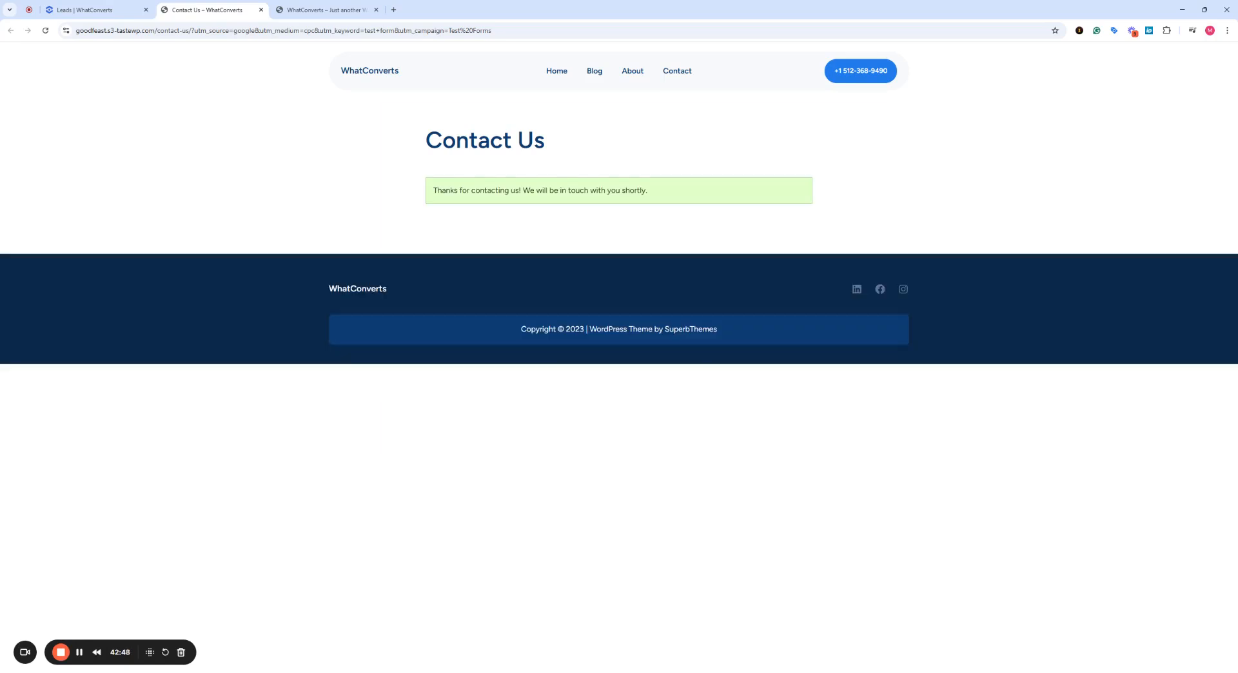
Review the new web form lead's details in Lead Manager, then close them.
left_click(84, 9)
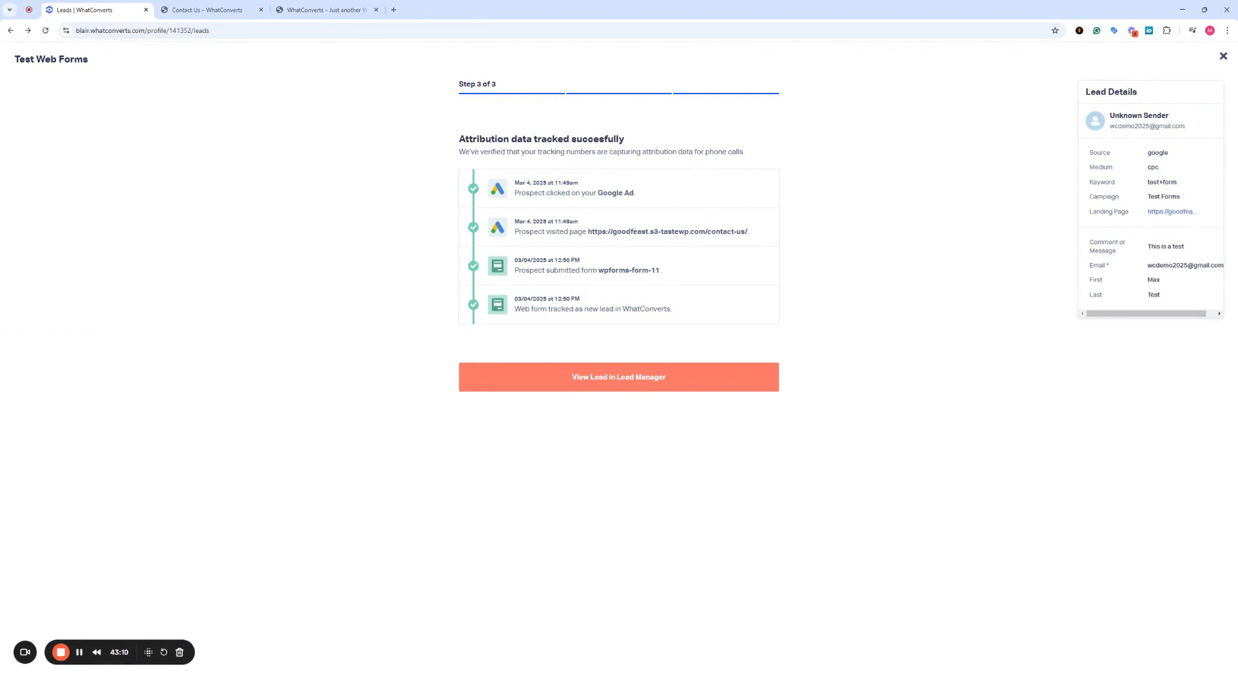
left_click(537, 374)
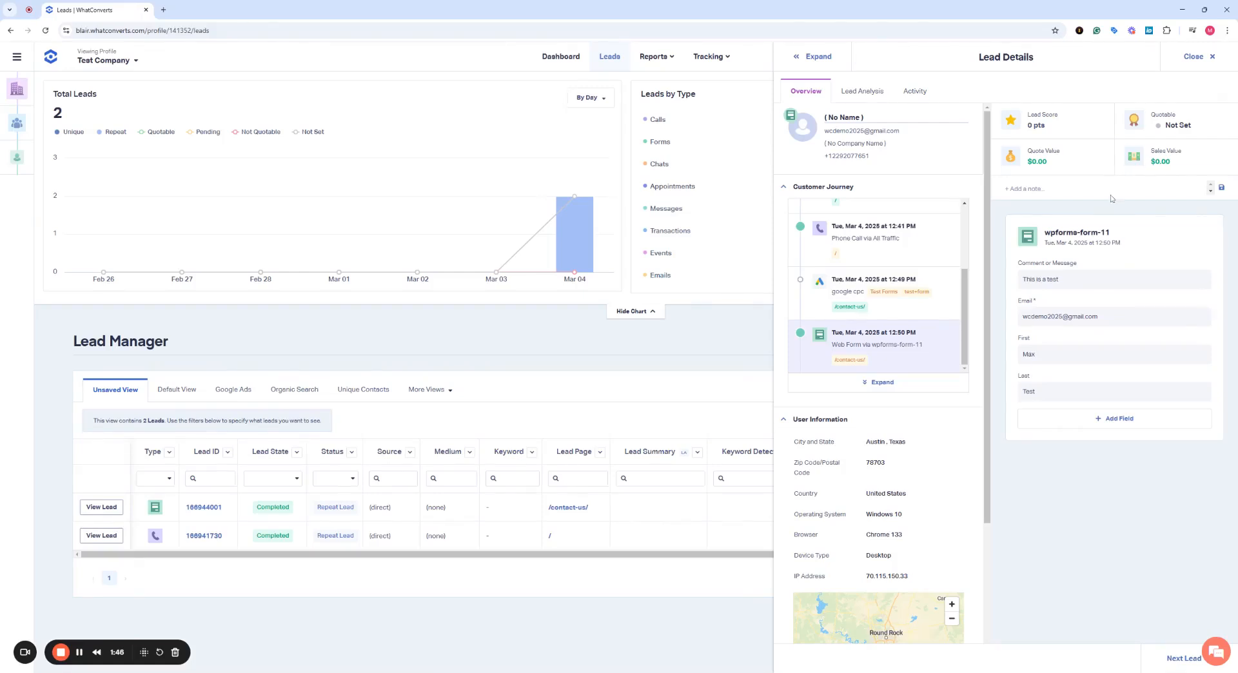
left_click(1194, 57)
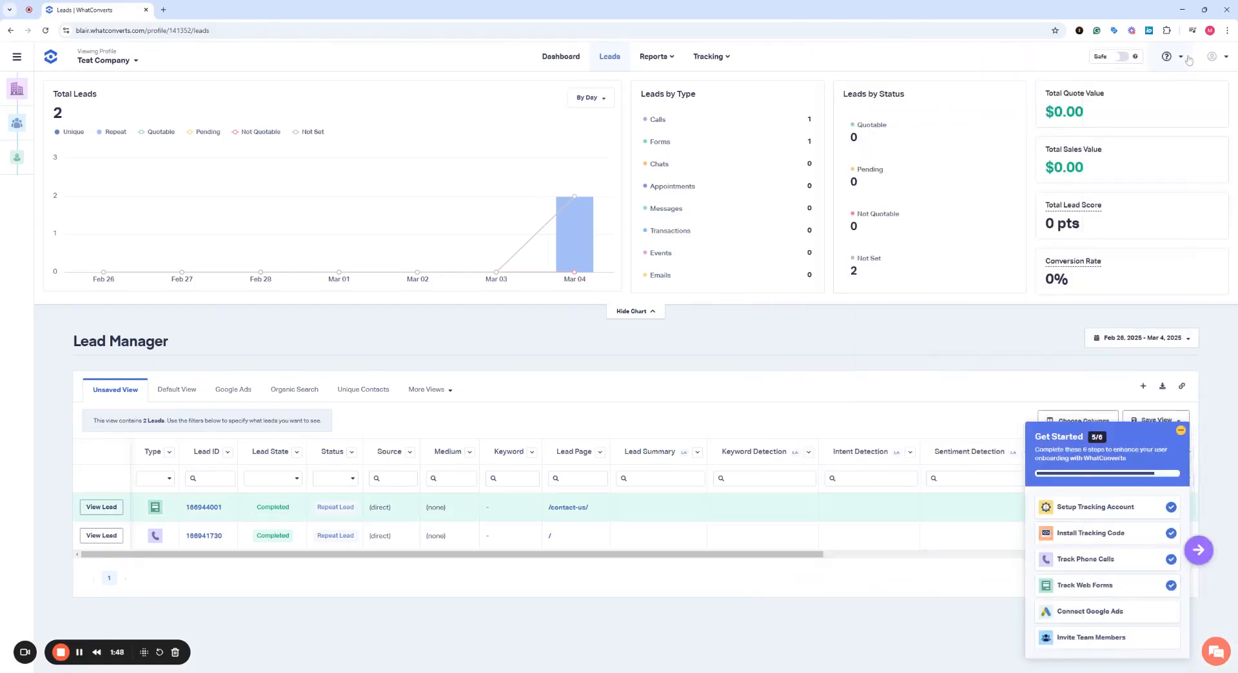
Start the Google Ads connection, choose the demo Google account and grant WhatConverts access.
left_click(1143, 612)
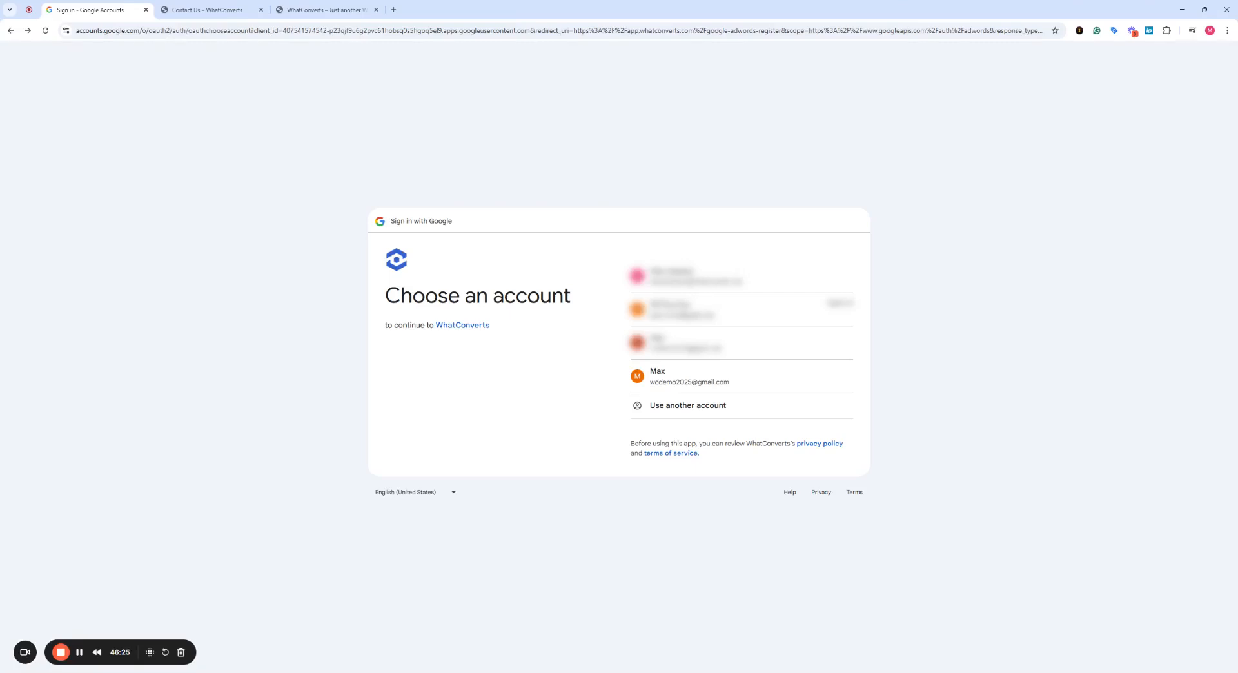
left_click(735, 383)
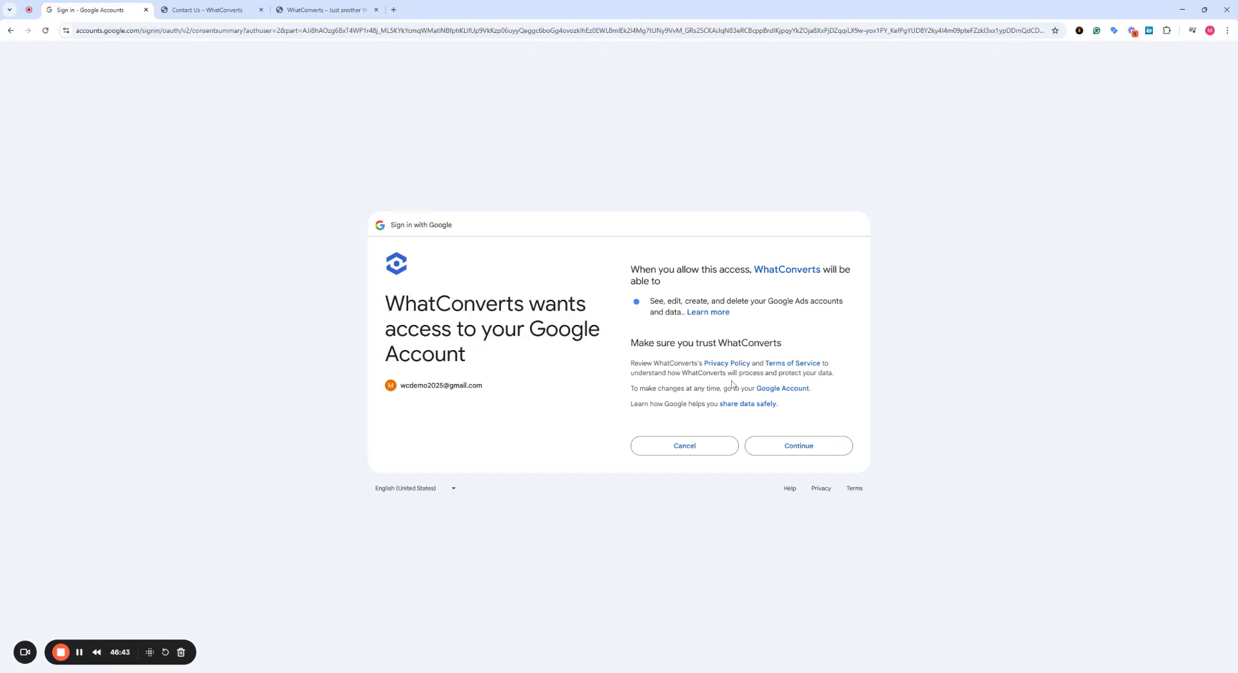
left_click(761, 445)
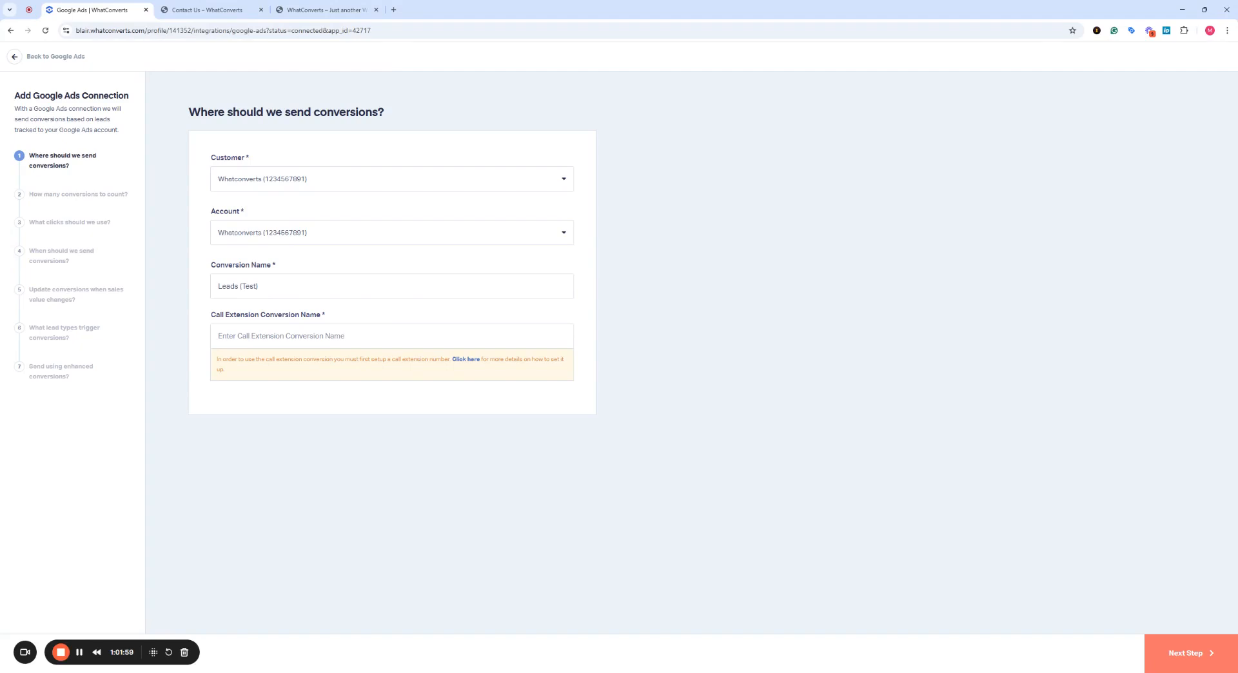
Name the call extension conversion 'Call Extension (Test)' and advance the wizard.
type("Call Extension (Test)")
left_click(1172, 658)
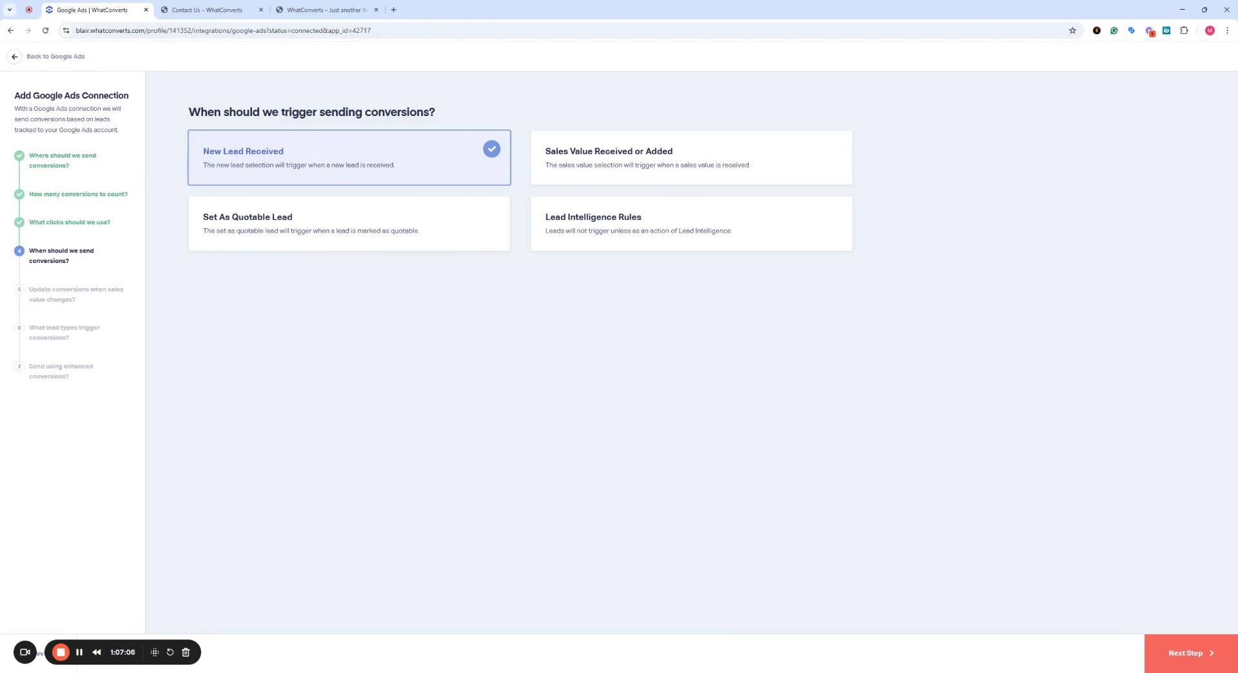
Keep New Lead Received as trigger and limit conversion lead types to Phone Calls only.
left_click(1173, 659)
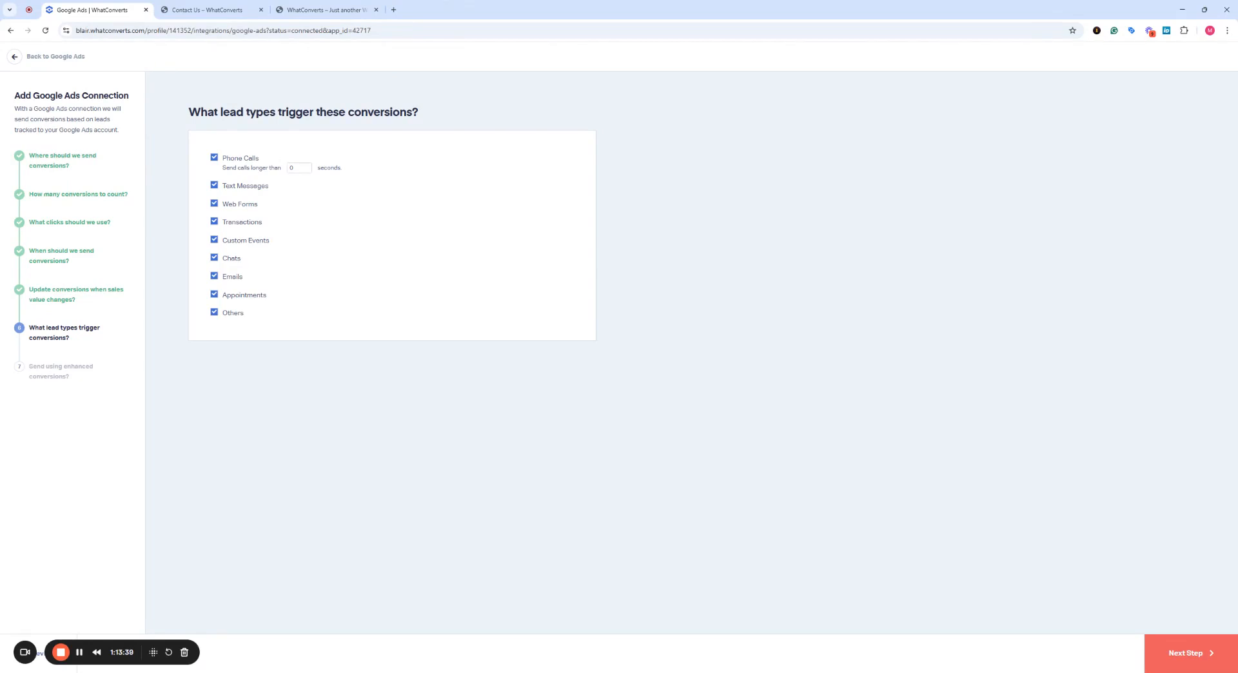
left_click(213, 186)
left_click(214, 204)
left_click(214, 222)
left_click(214, 240)
left_click(214, 258)
left_click(214, 276)
left_click(214, 295)
left_click(214, 313)
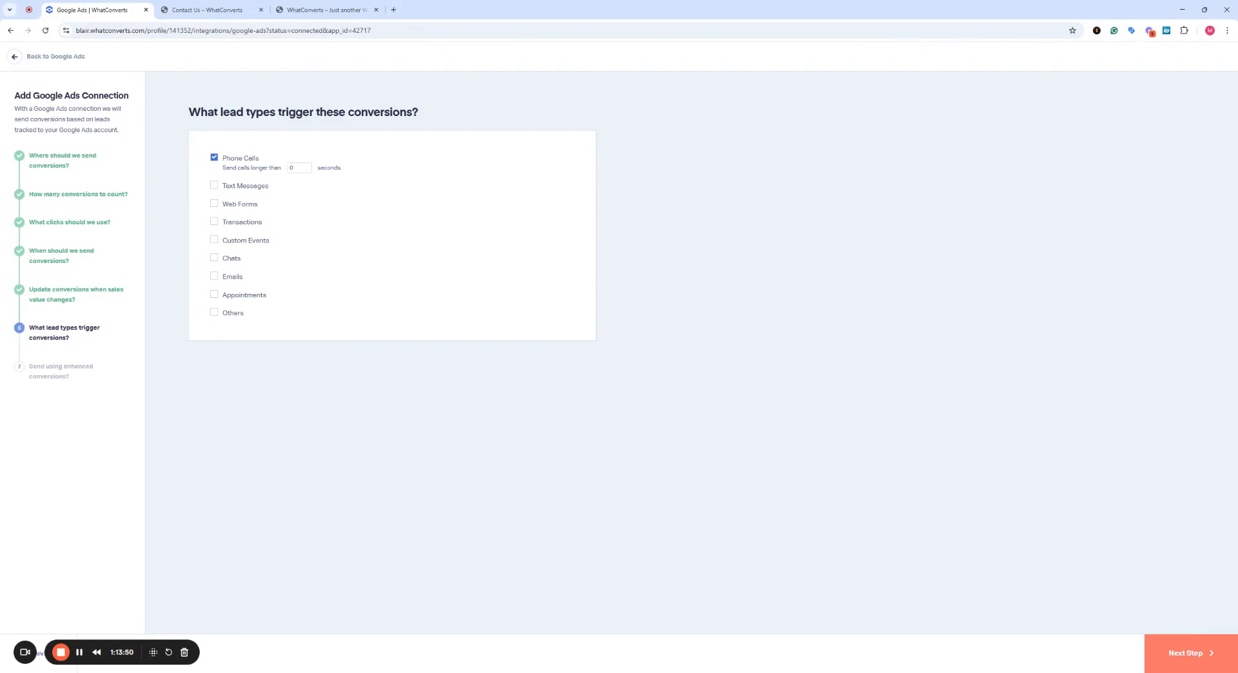
left_click(1160, 653)
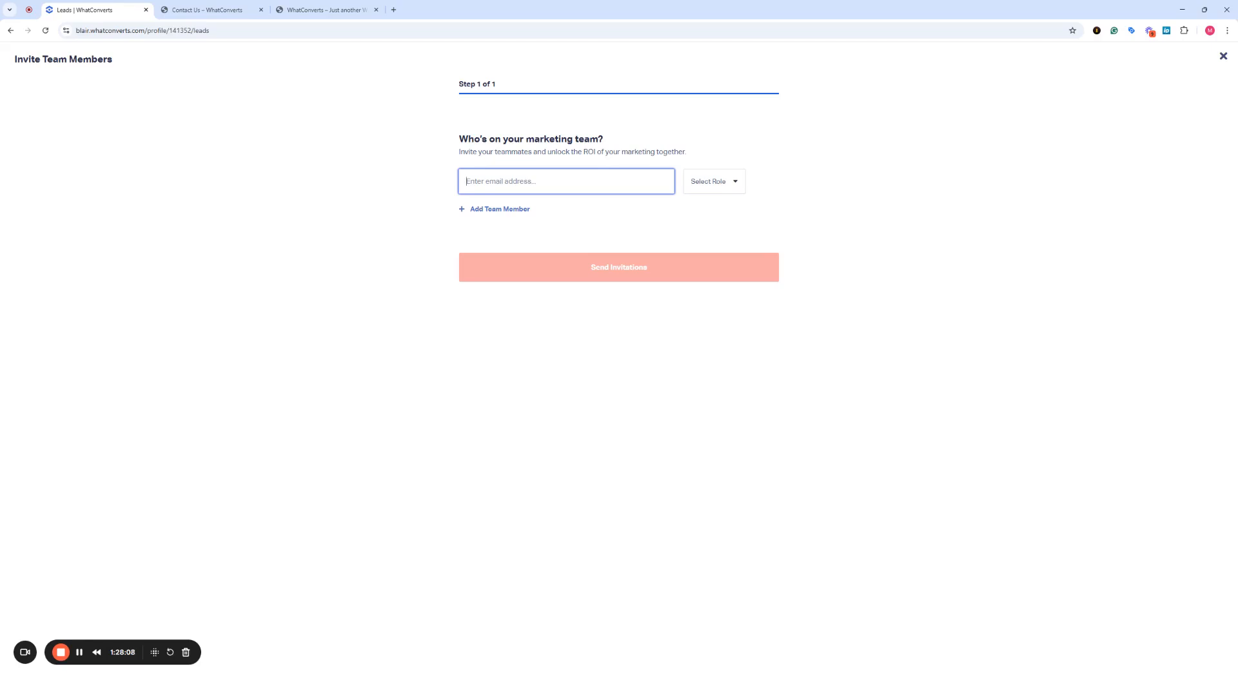
Invite a teammate by e-mail with the Administrator role and send the invitation.
left_click(726, 187)
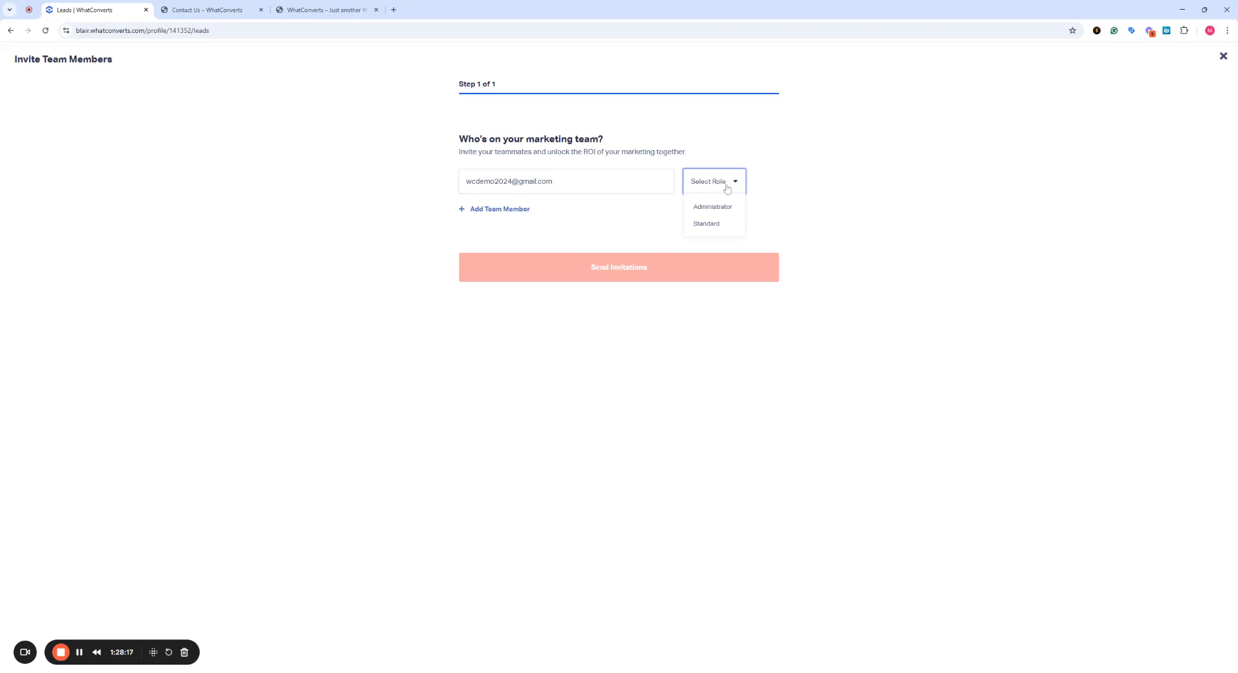
left_click(730, 207)
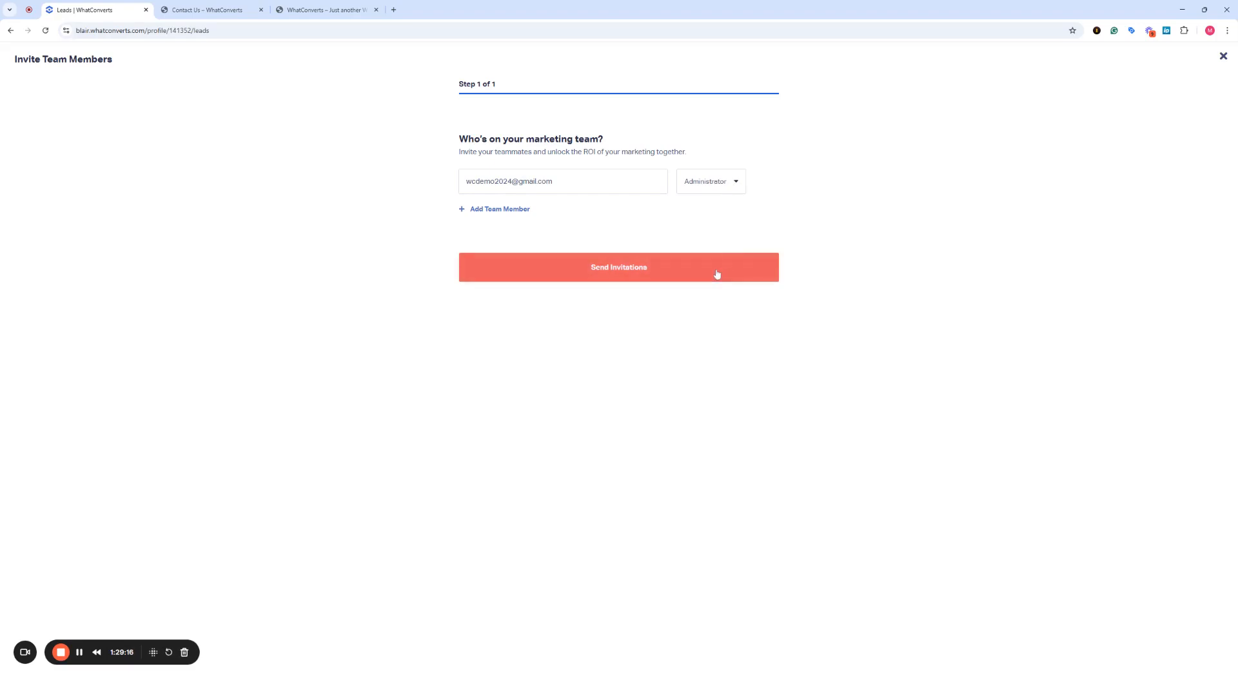
left_click(717, 274)
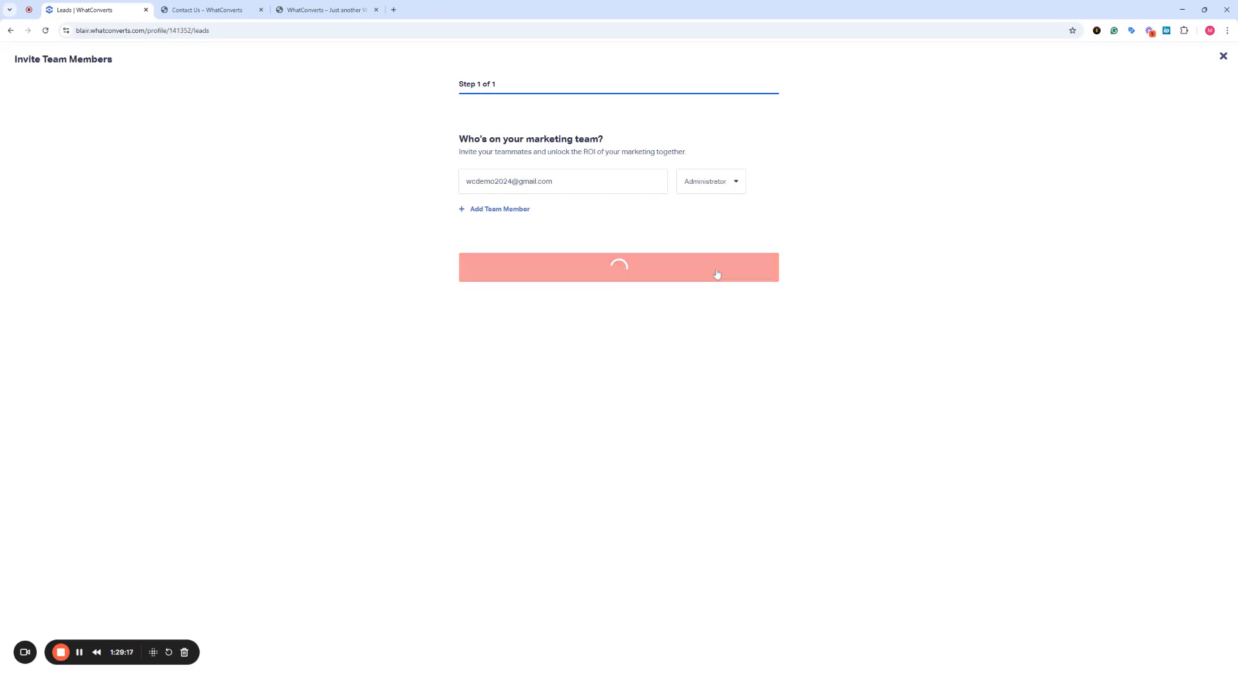